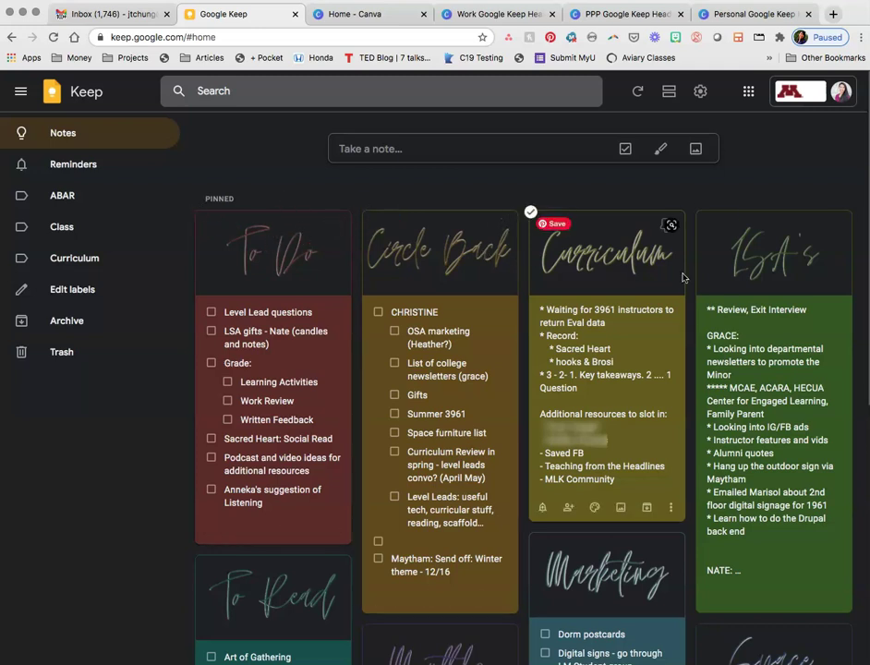
Start a new Keep note as a checklist with the item 'hi'.
scroll(423, 618, "down", 5)
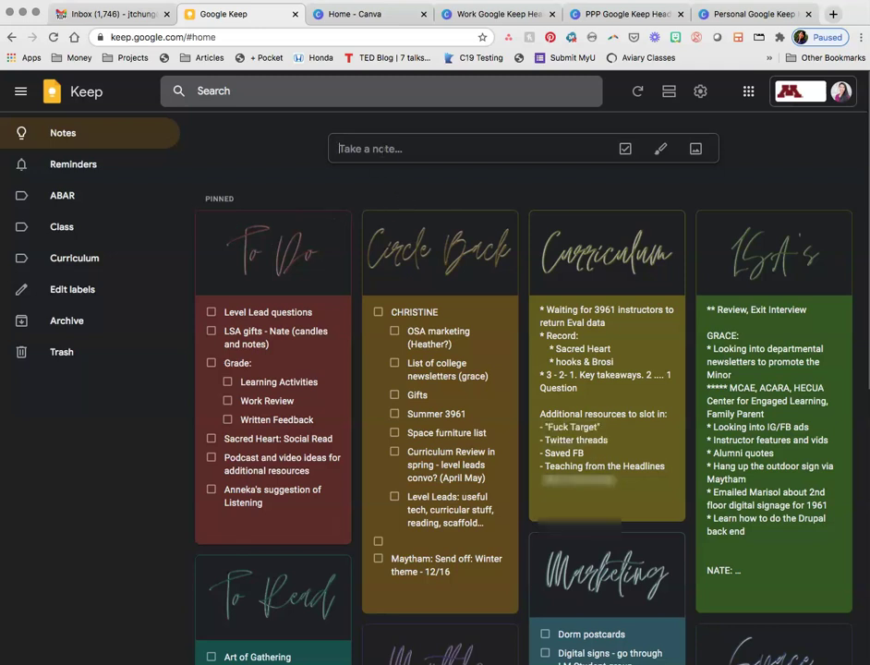
left_click(370, 149)
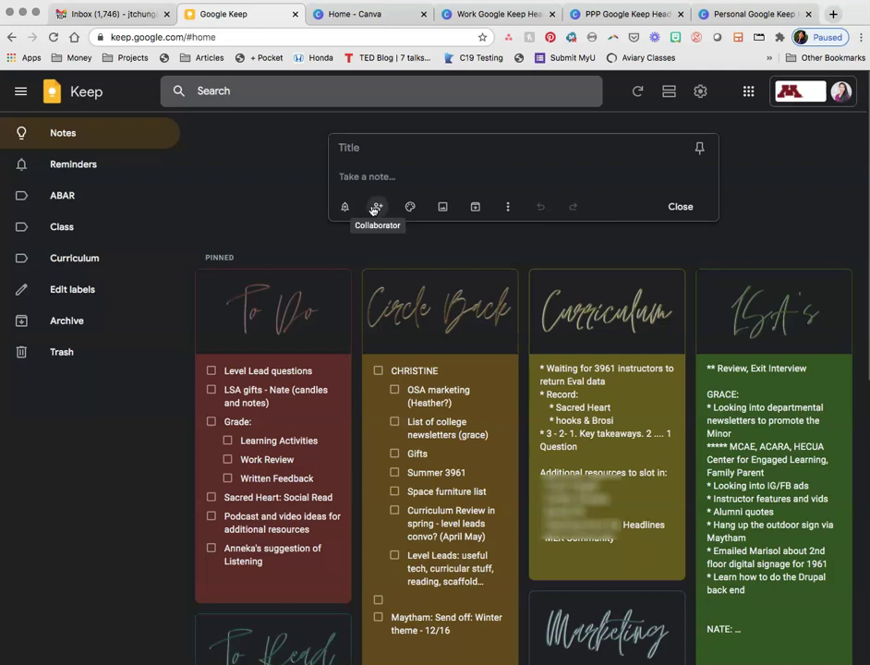
mouse_move(409, 211)
left_click(508, 212)
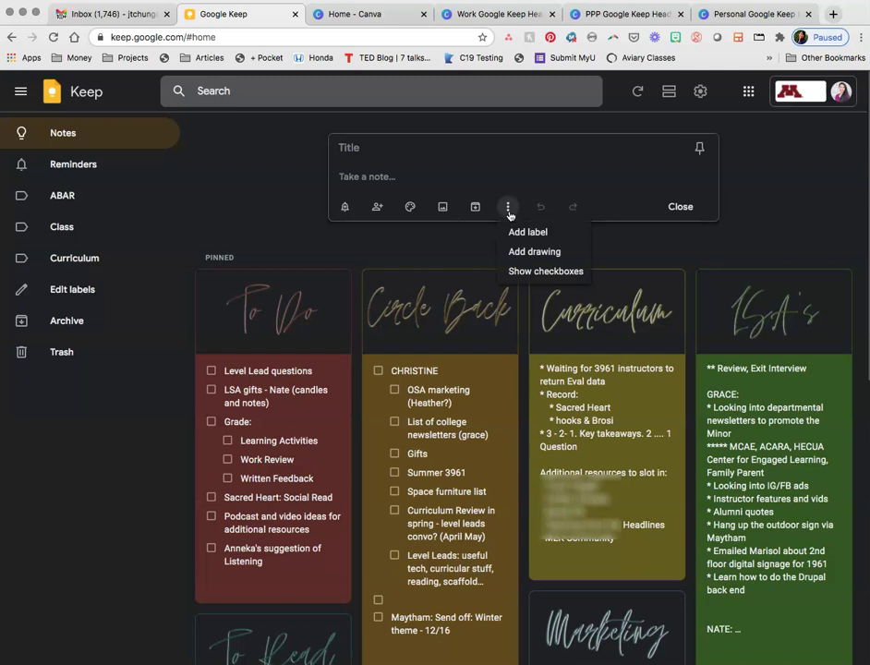
left_click(553, 272)
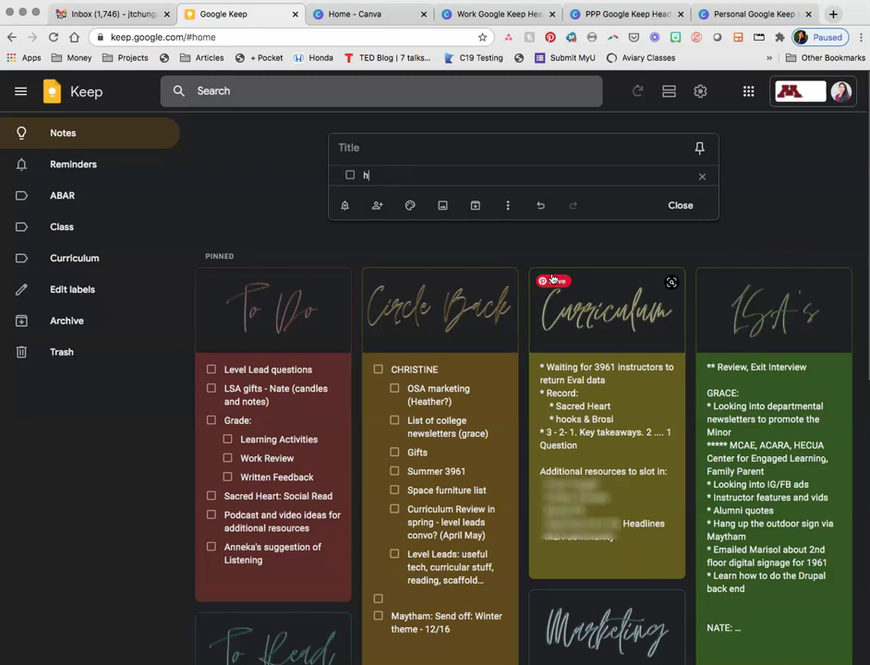
type("hi")
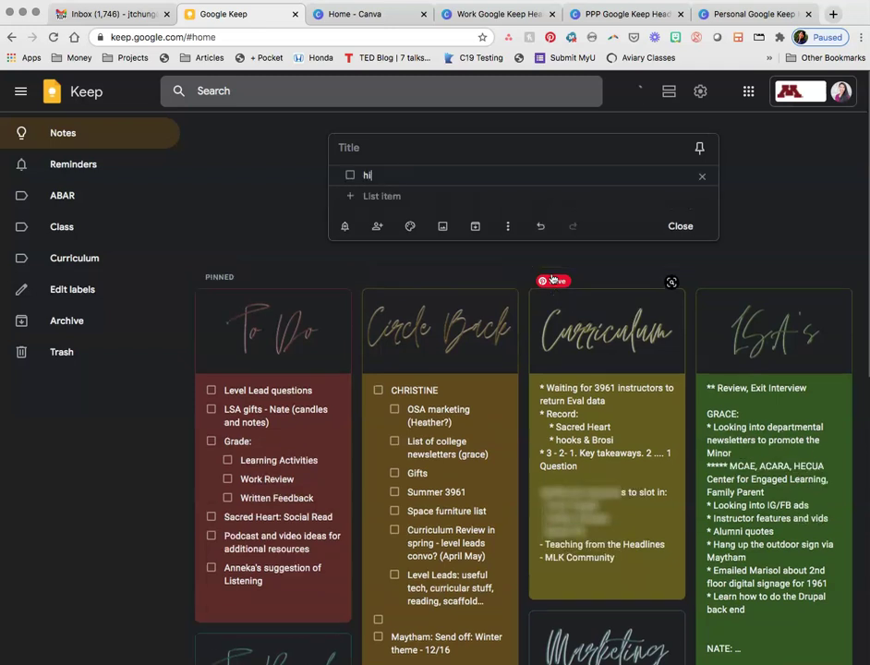
Add a 'love' item, indent it under 'hi', delete it, and close the note.
left_click(356, 196)
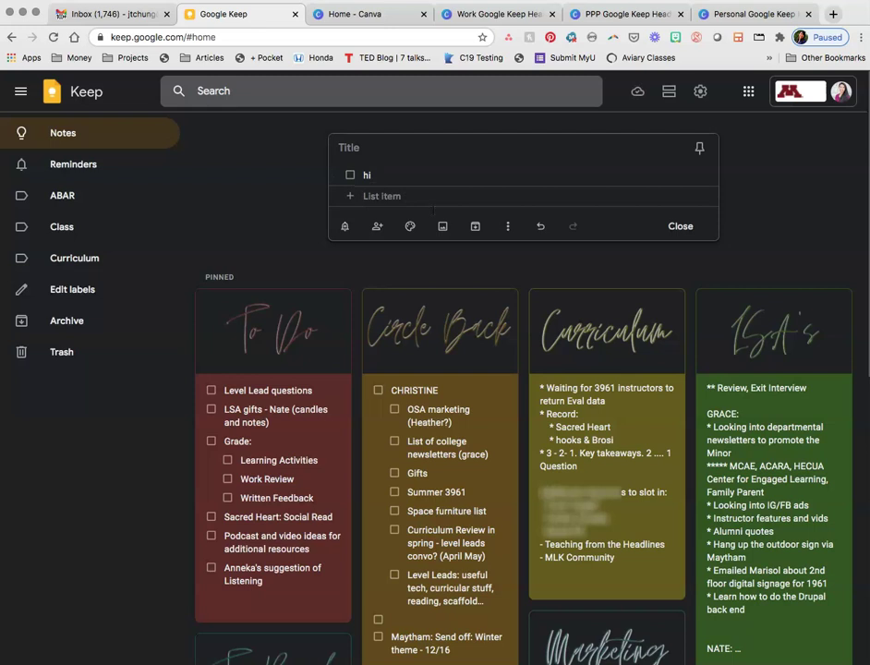
type("love")
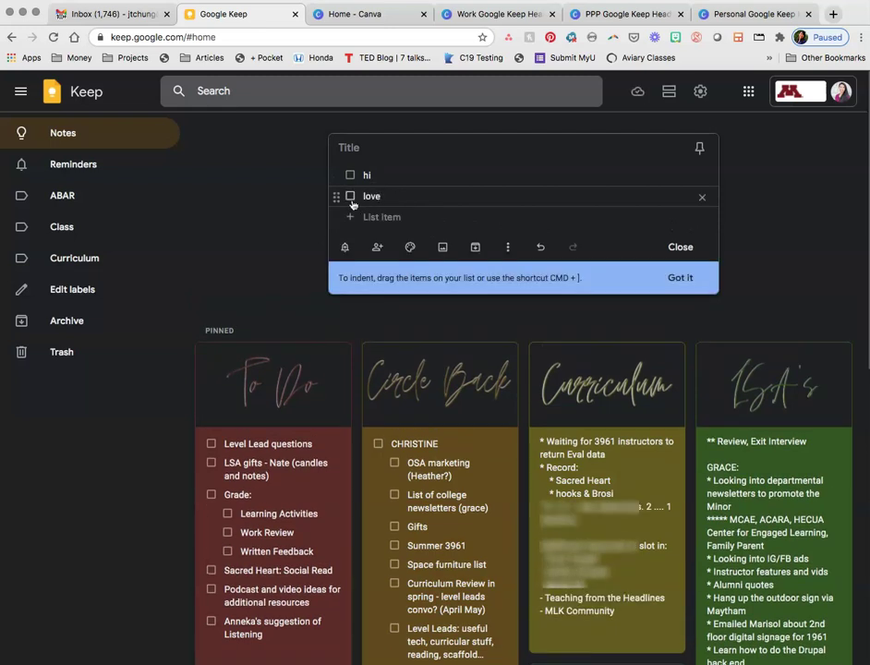
left_click_drag(337, 196, 380, 198)
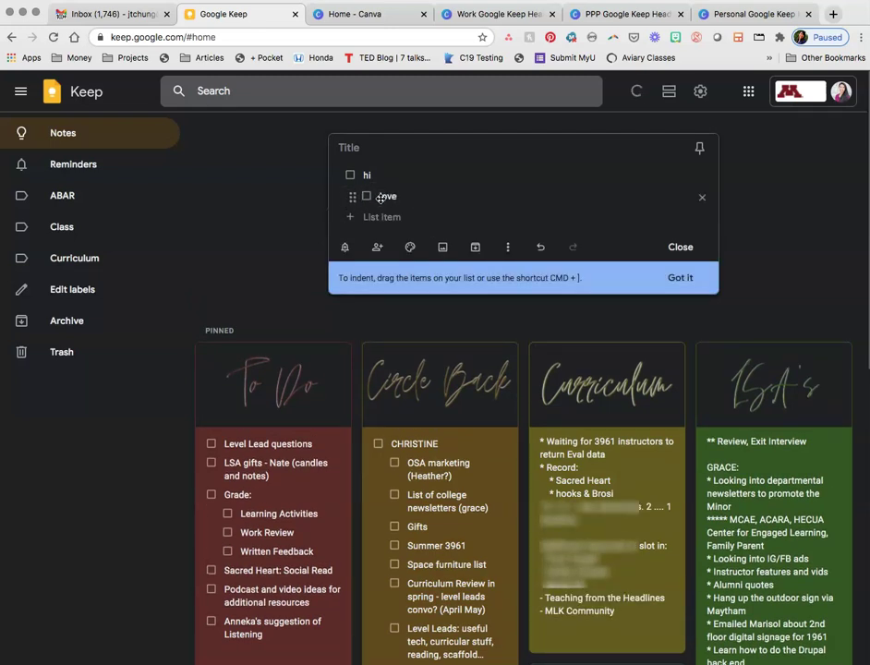
left_click(680, 277)
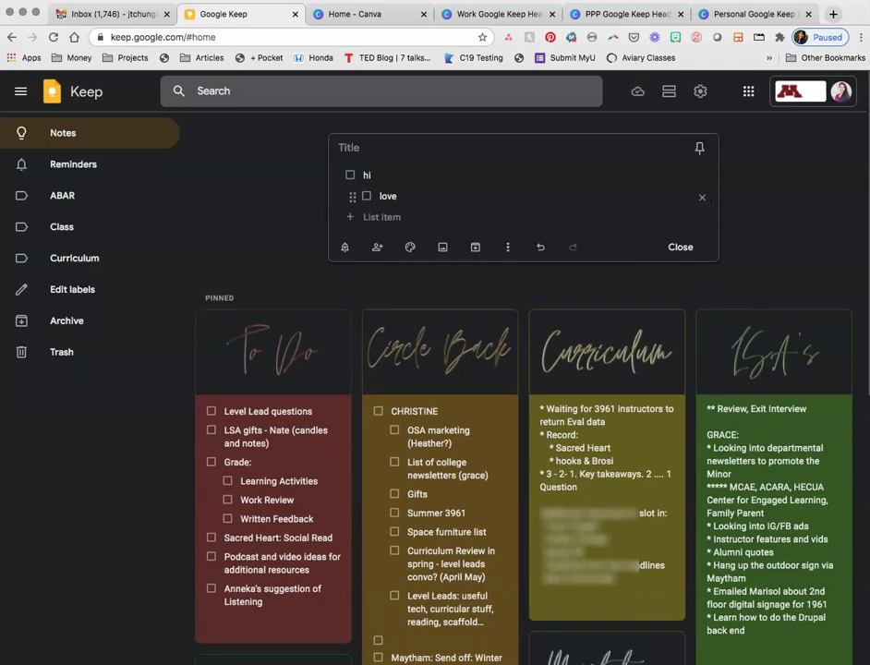
left_click(705, 199)
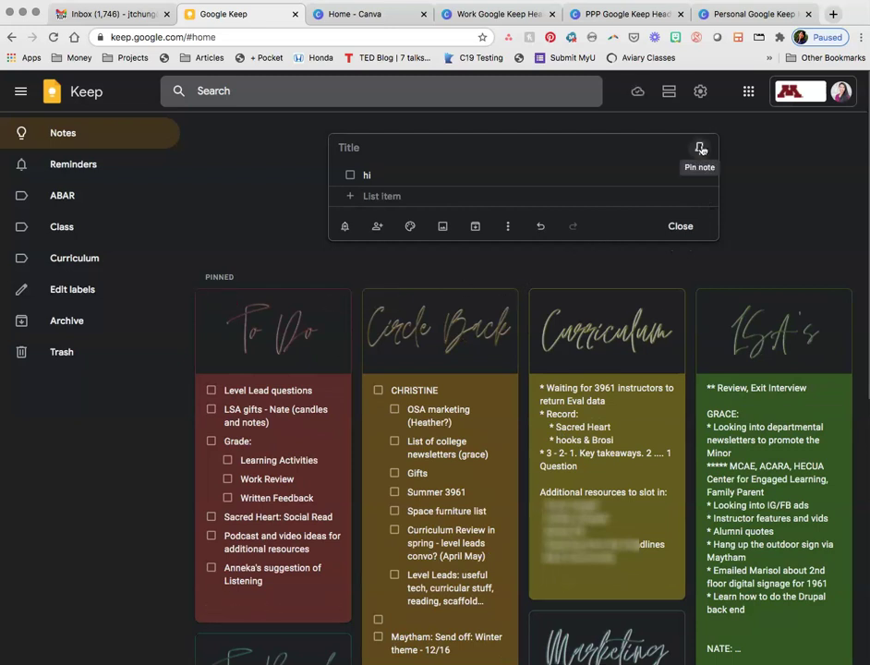
left_click(513, 261)
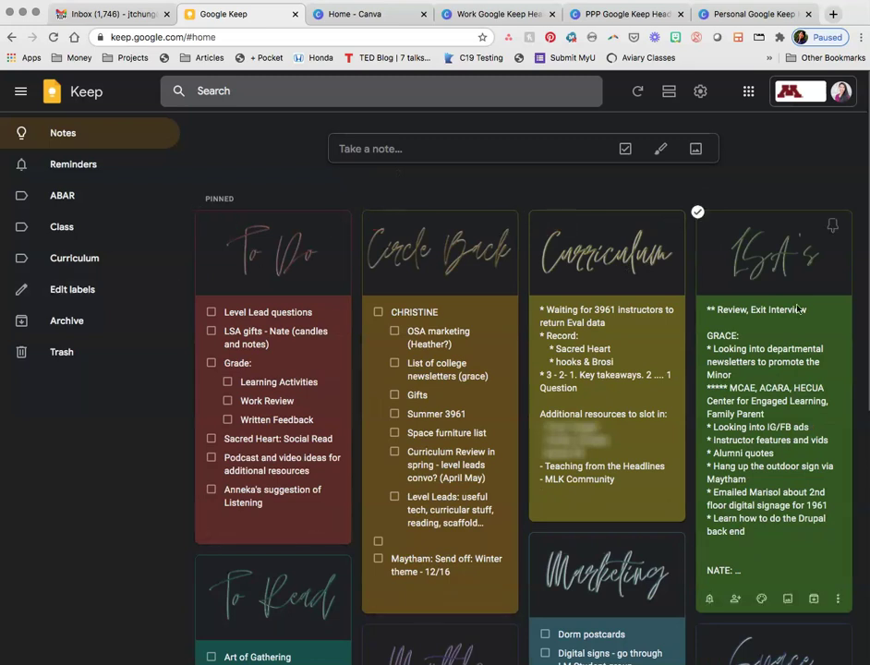
Create a new custom-size Canva design measuring 5.5 × 3 inches.
left_click(368, 14)
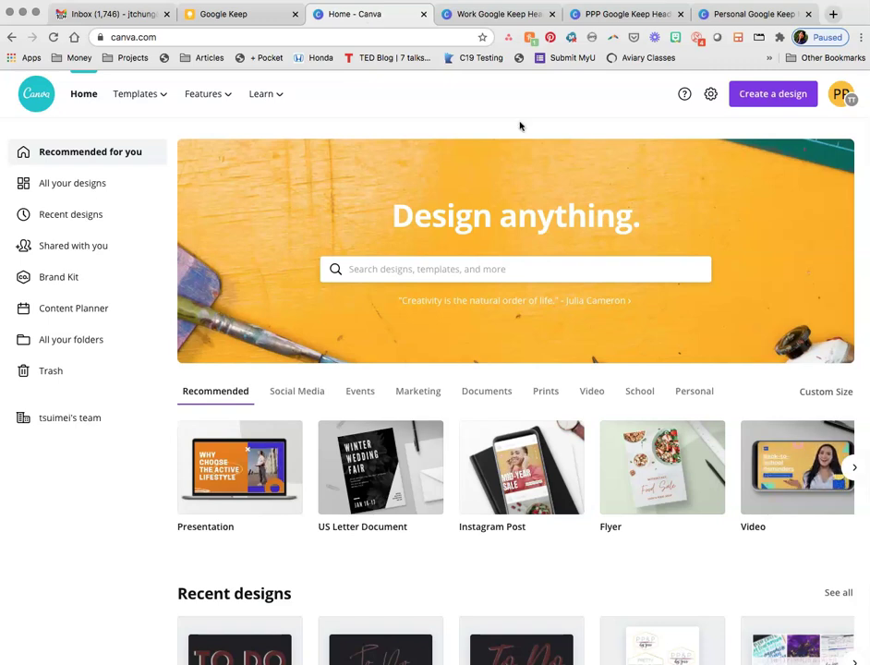
left_click(825, 403)
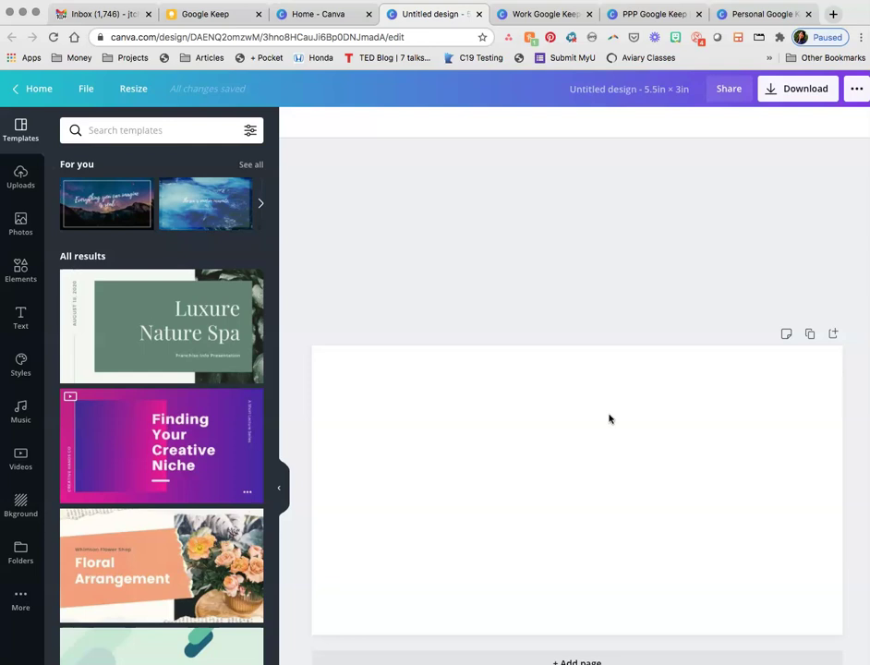
Fill the page background with the custom hex colour #202124.
left_click(495, 459)
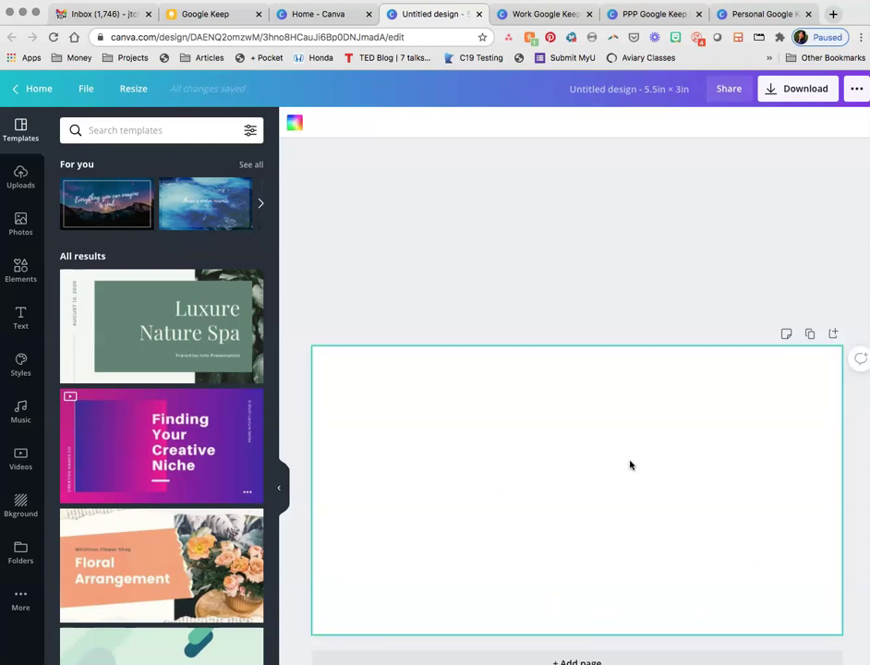
left_click(295, 126)
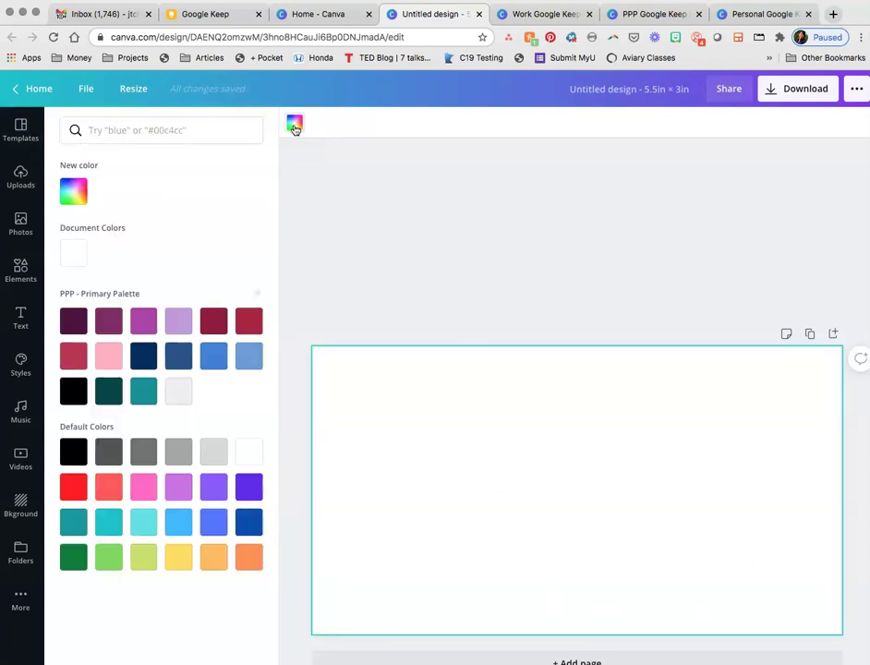
left_click(73, 191)
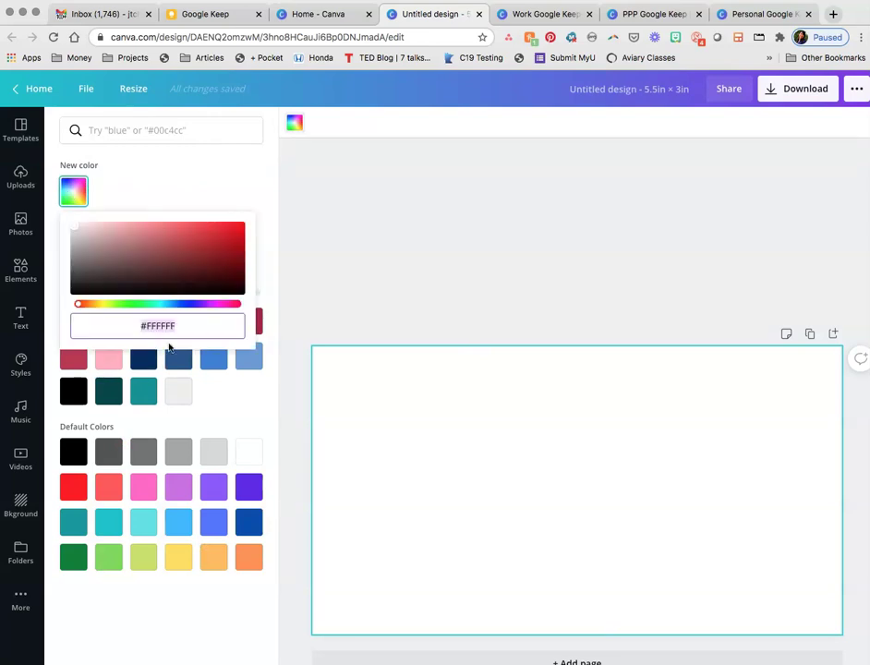
type("#202124")
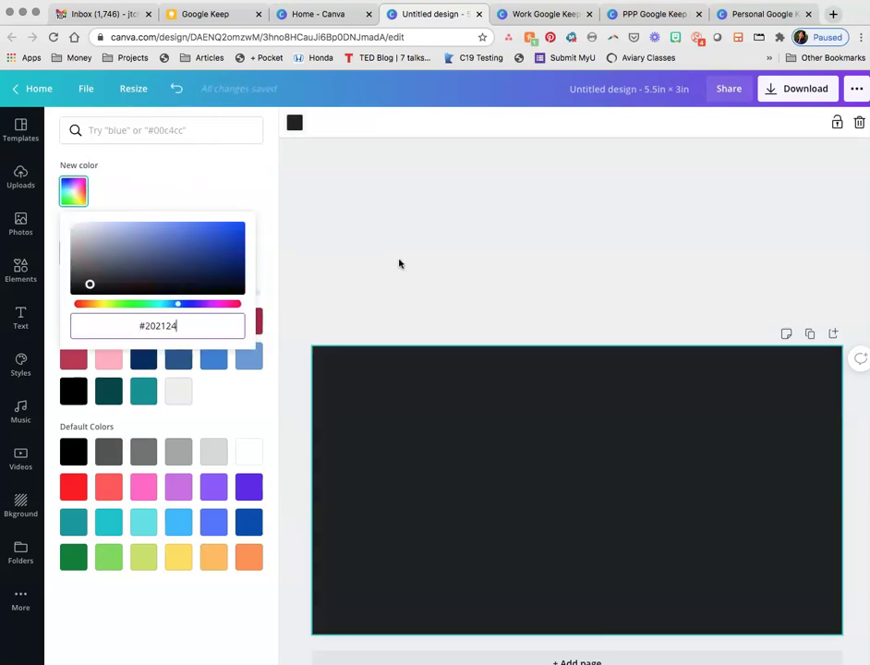
left_click(455, 307)
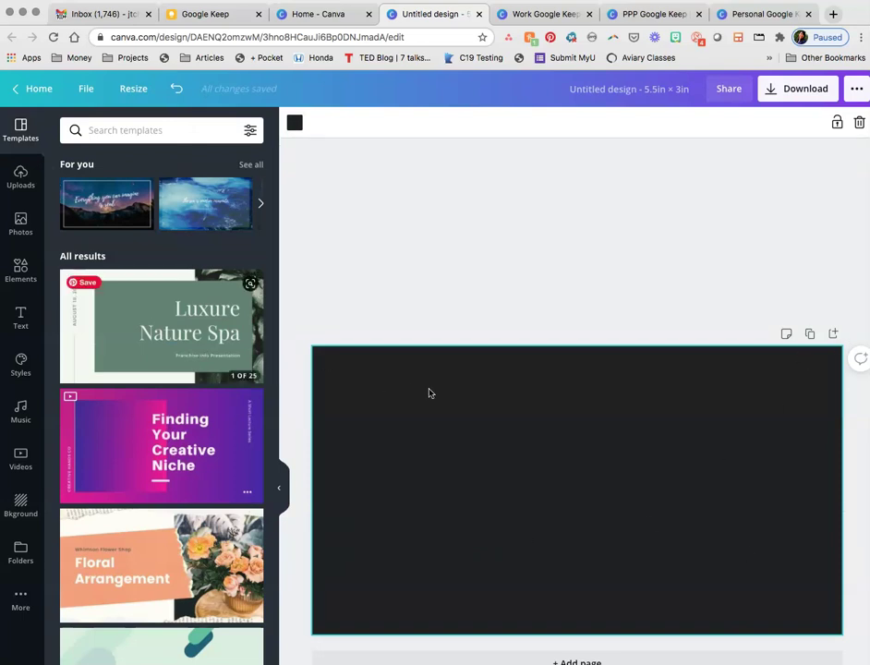
Add a subheading text box and set its font size to 100.
left_click(20, 318)
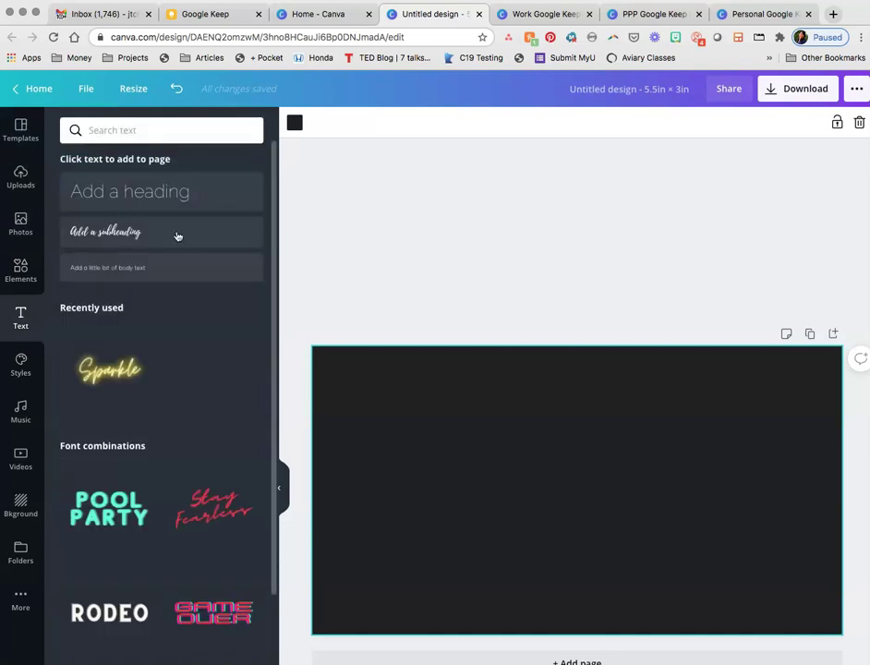
left_click(119, 233)
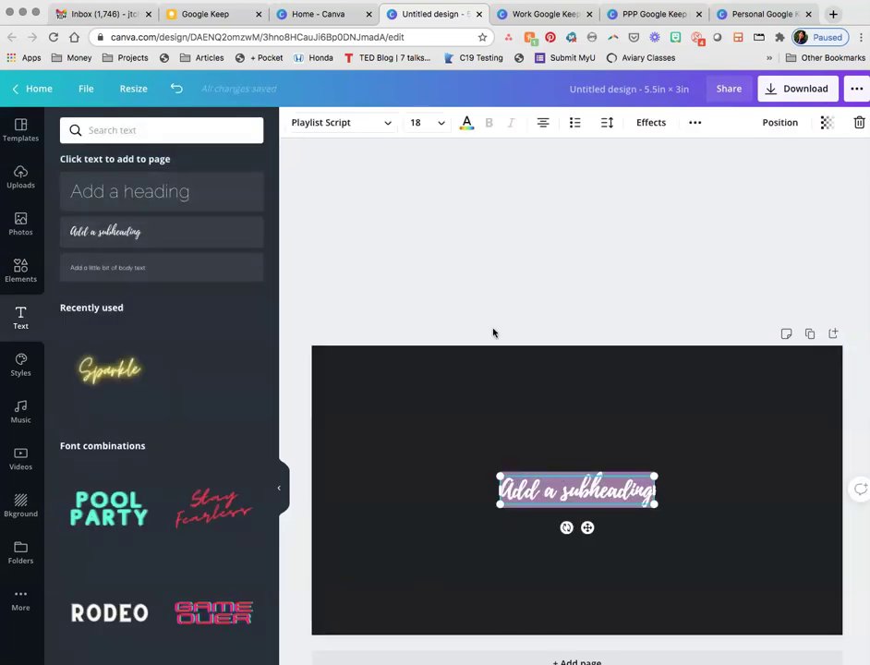
left_click(417, 122)
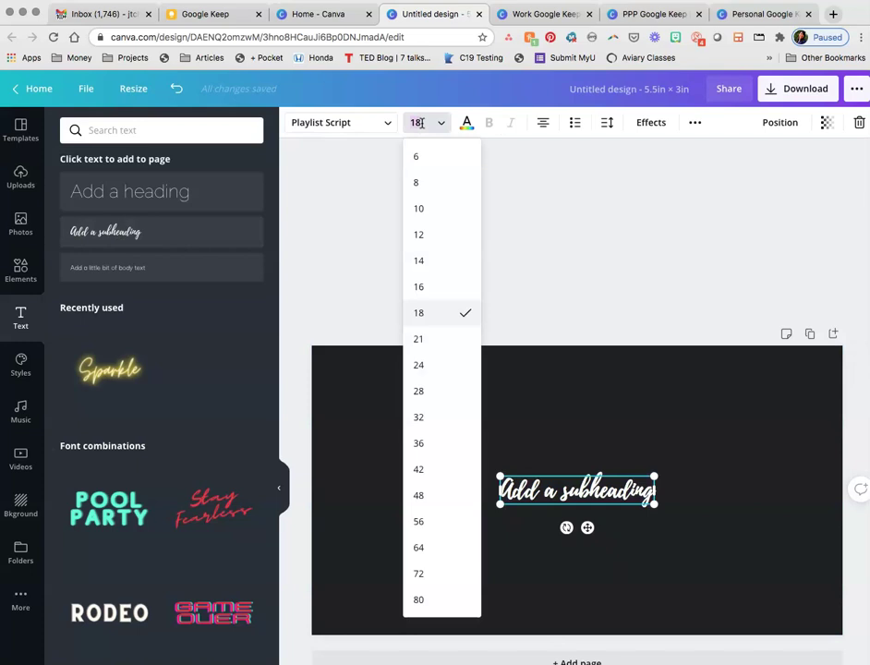
type("100")
key("Return")
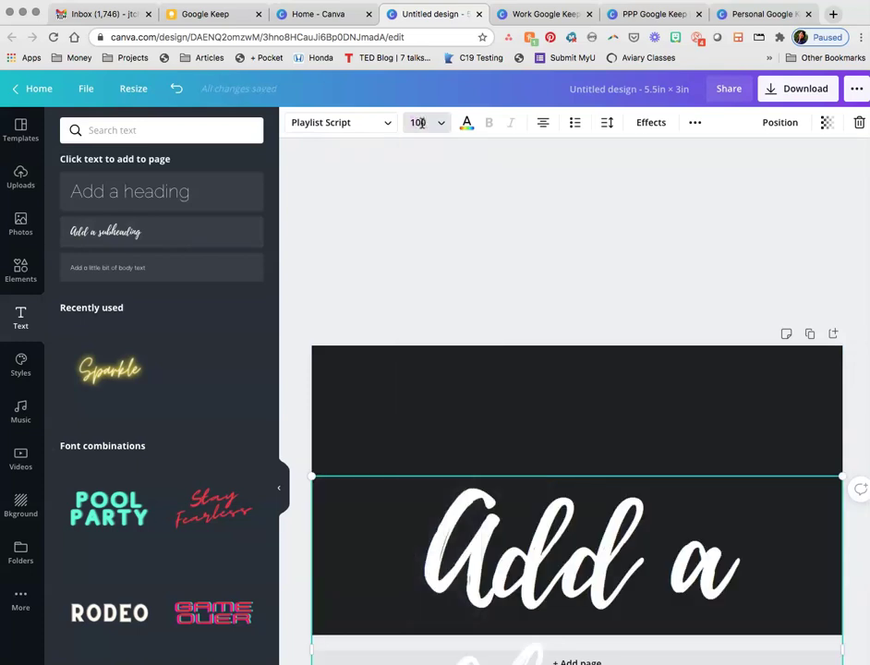
Replace the placeholder text with 'Groceries' and move it up to the page's vertical centre.
double_click(453, 539)
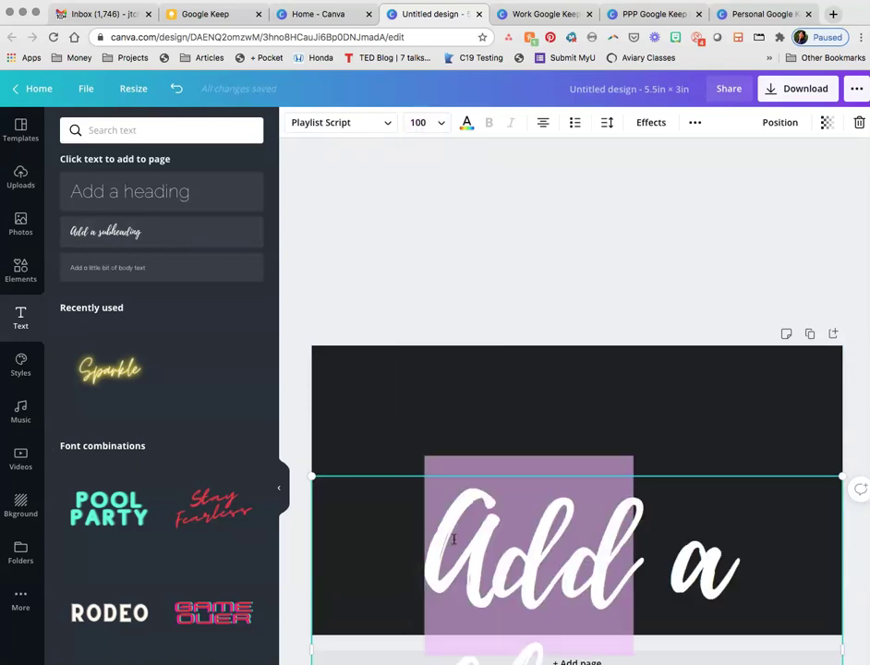
left_click(453, 540)
type("Gr")
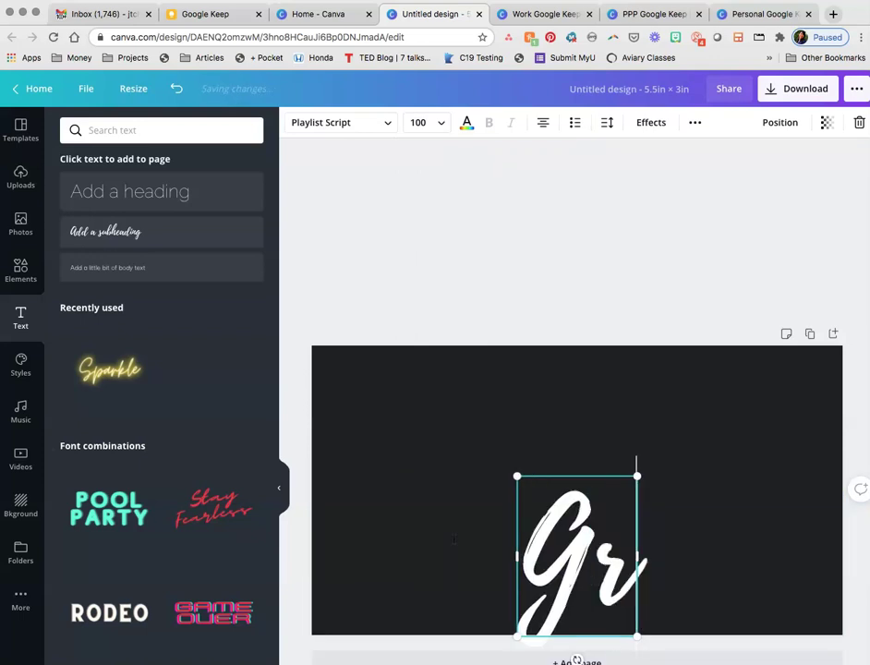
type("oceries")
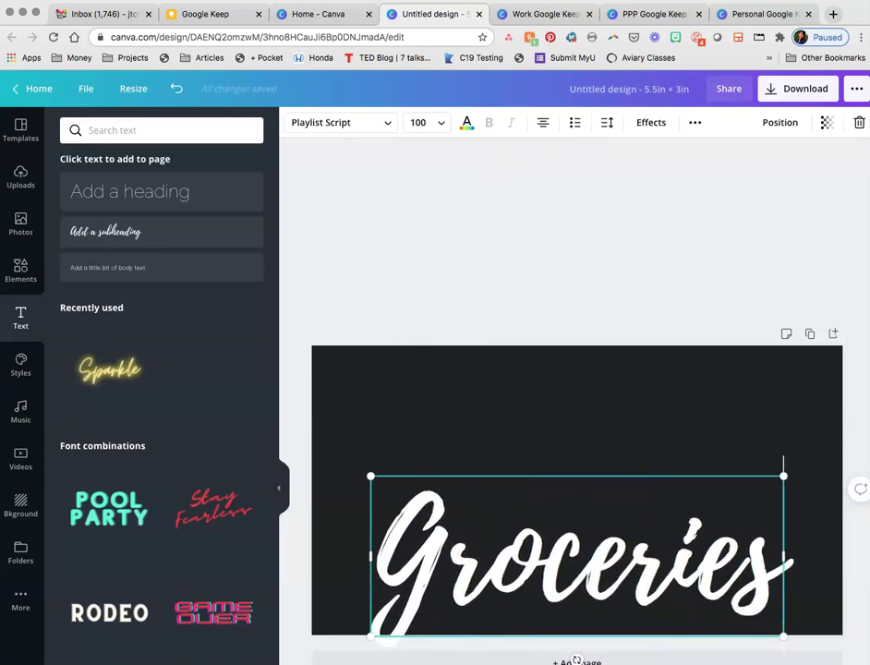
left_click_drag(577, 476, 577, 405)
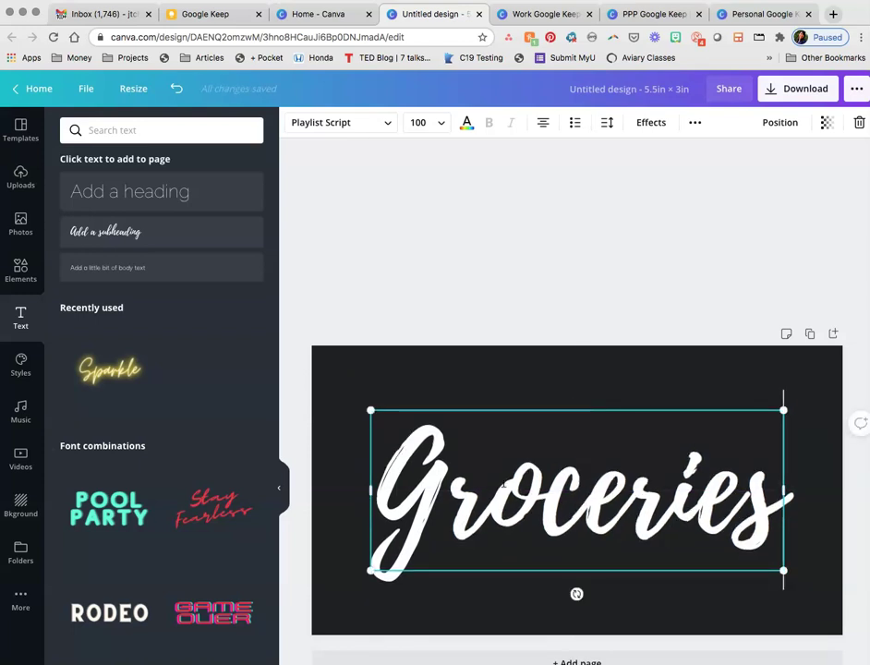
Duplicate the Groceries text, recolour the overlapping copy maroon, and centre it as a shadow.
key("super+d")
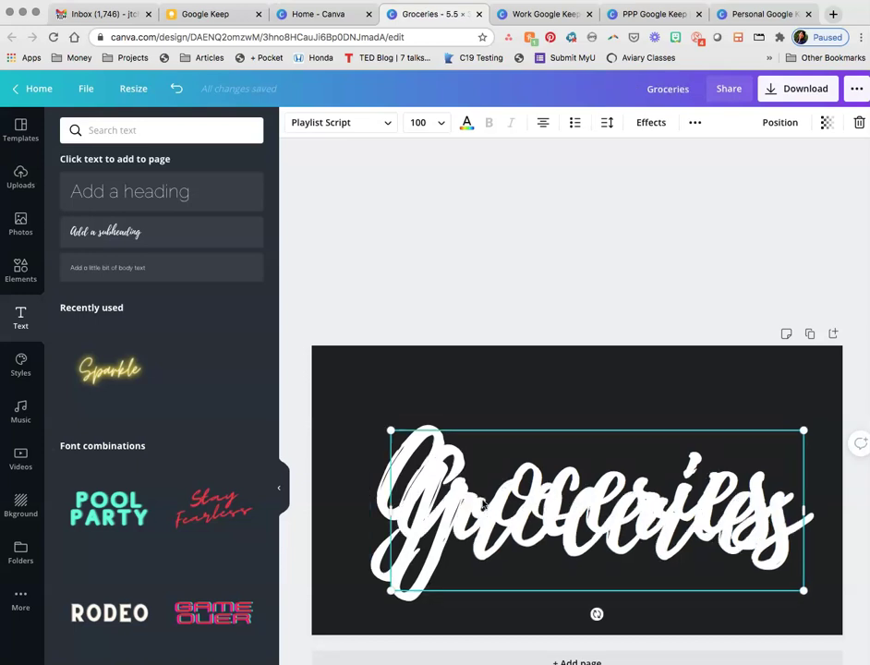
mouse_move(577, 534)
left_mouse_down()
mouse_move(576, 515)
mouse_move(566, 516)
left_mouse_up()
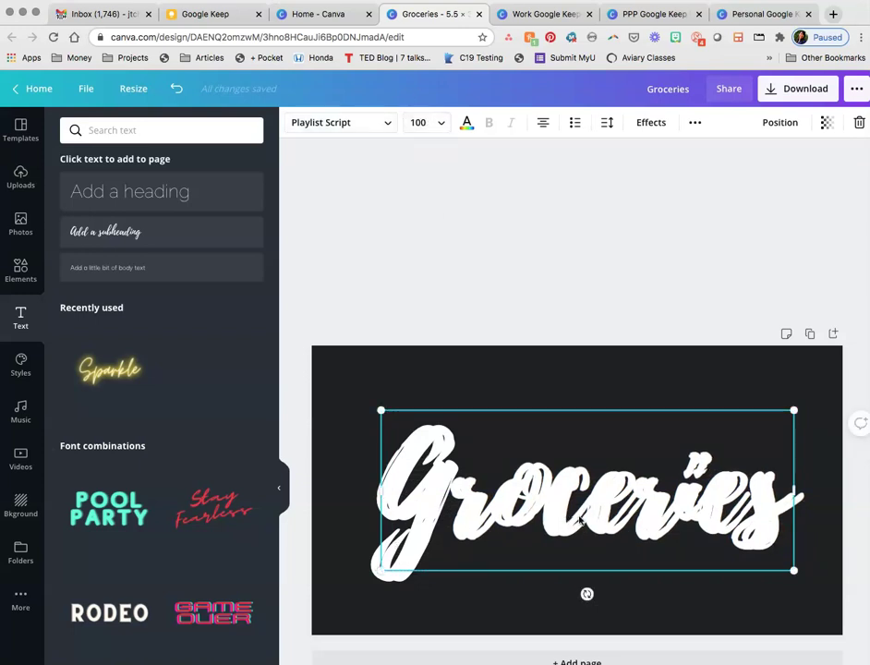
left_click(466, 122)
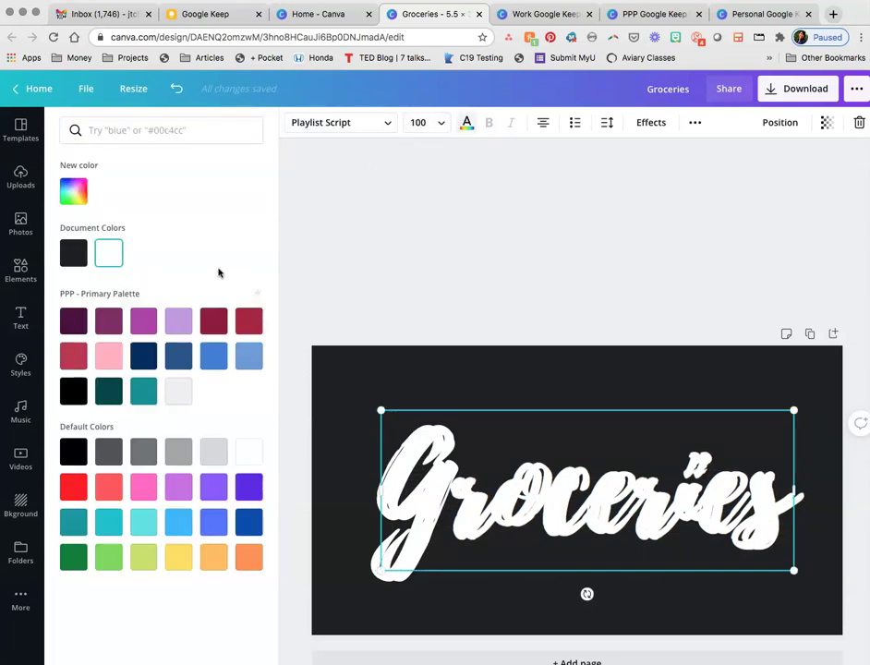
left_click(73, 190)
double_click(153, 329)
type("5B2B2C")
key("Return")
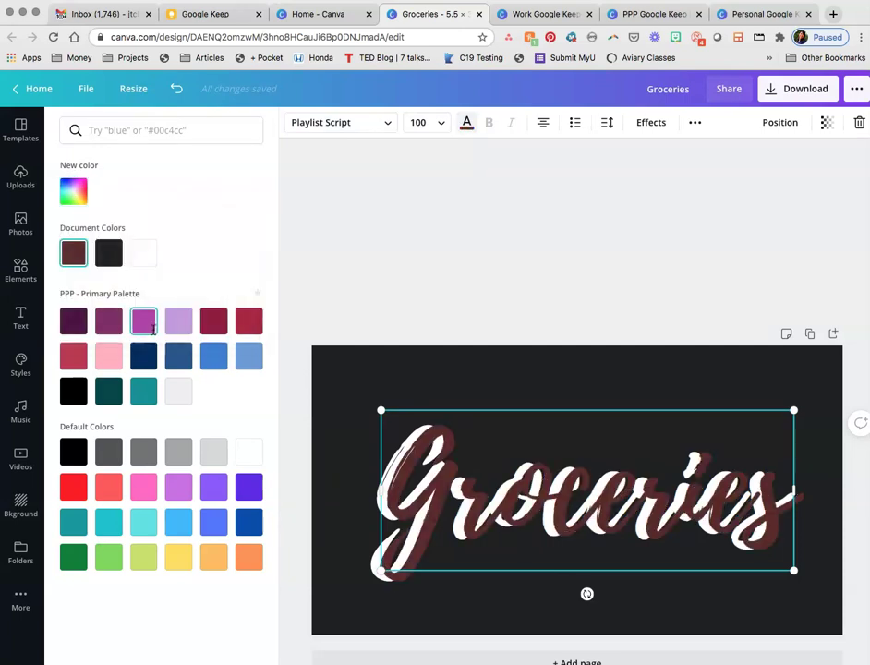
left_click_drag(567, 496, 561, 496)
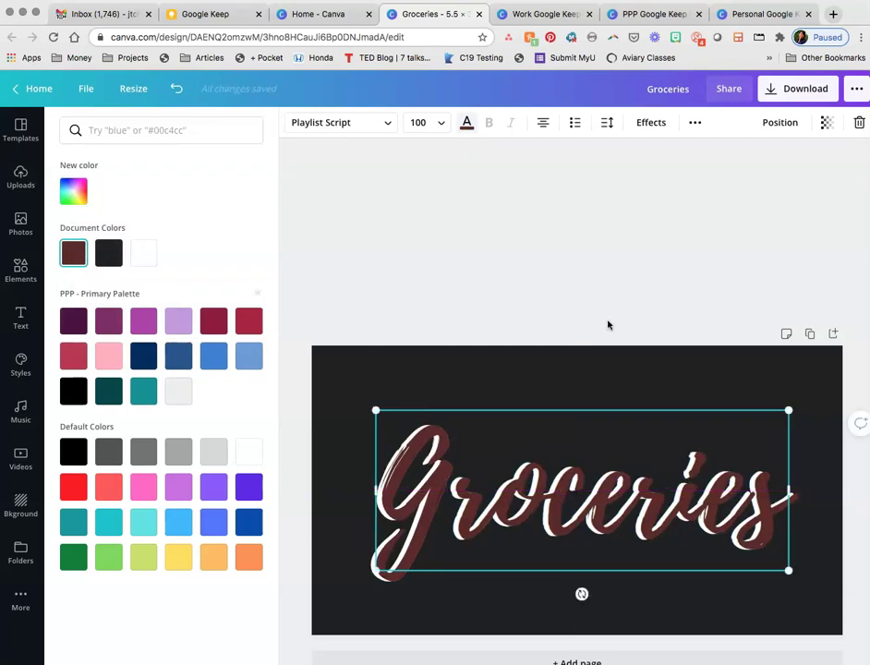
Add a blank page 2, then download only Page 1 of the design as PNG.
left_click(833, 334)
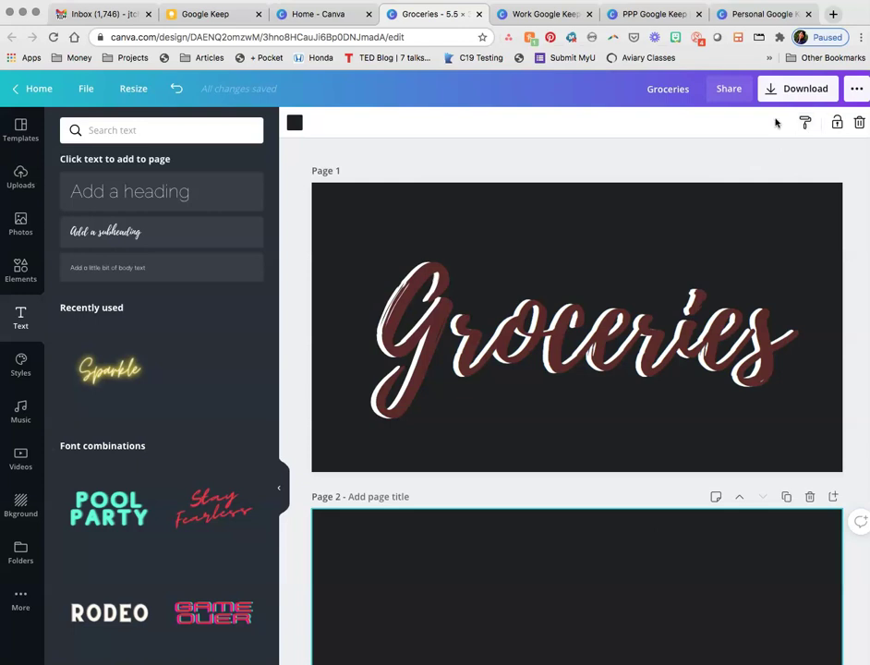
left_click(779, 91)
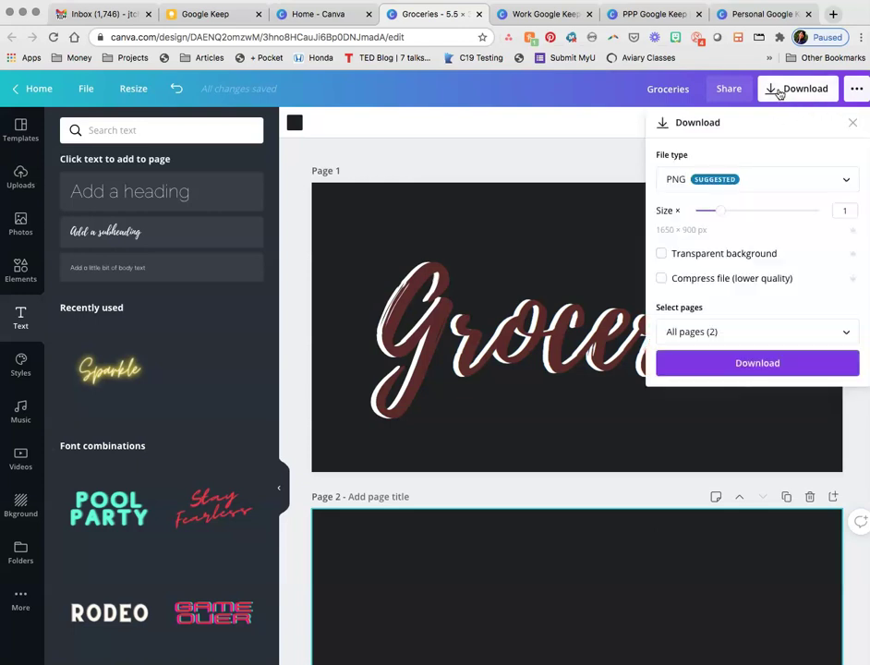
left_click(846, 333)
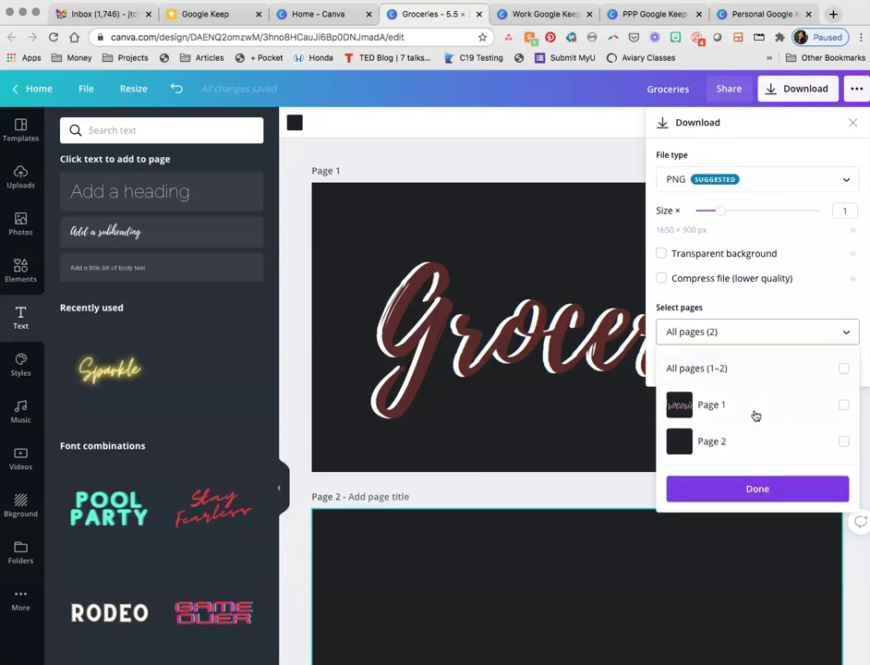
left_click(844, 405)
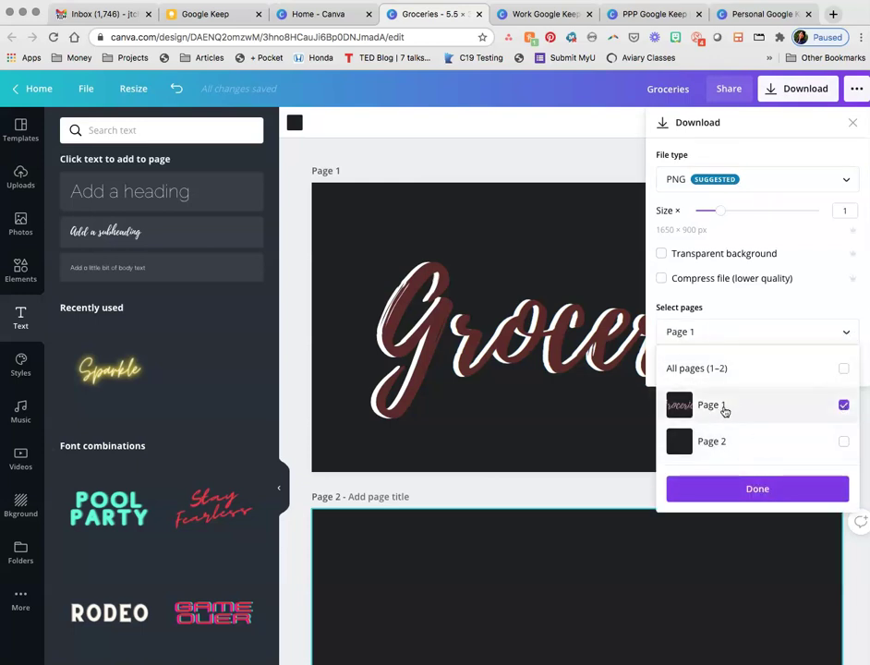
left_click(711, 499)
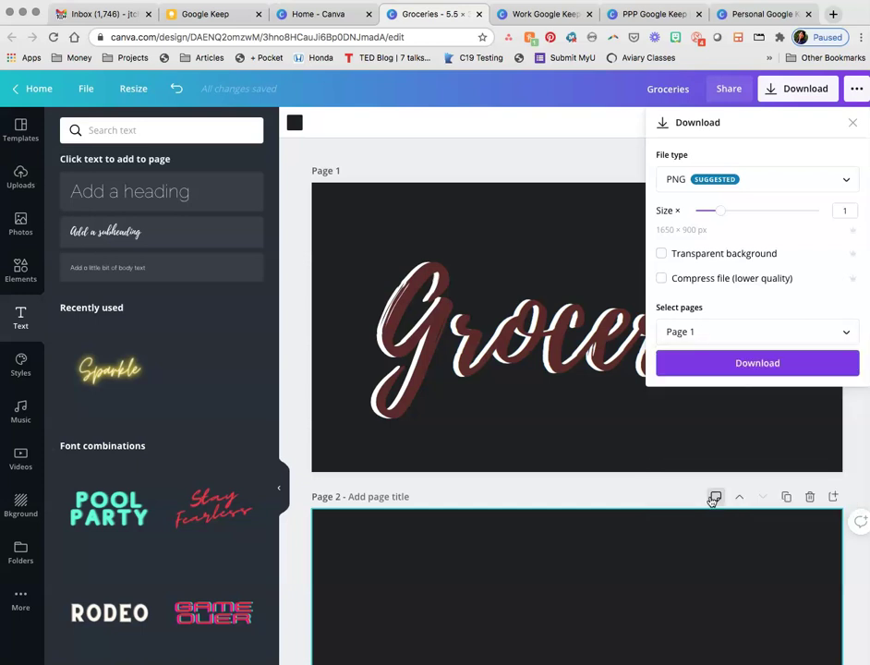
left_click(725, 369)
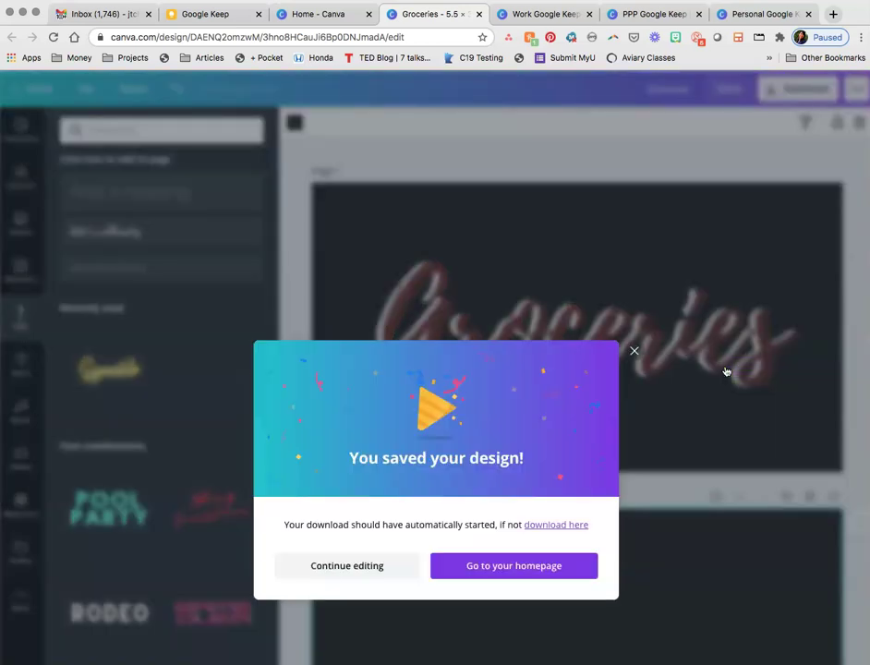
left_click(634, 332)
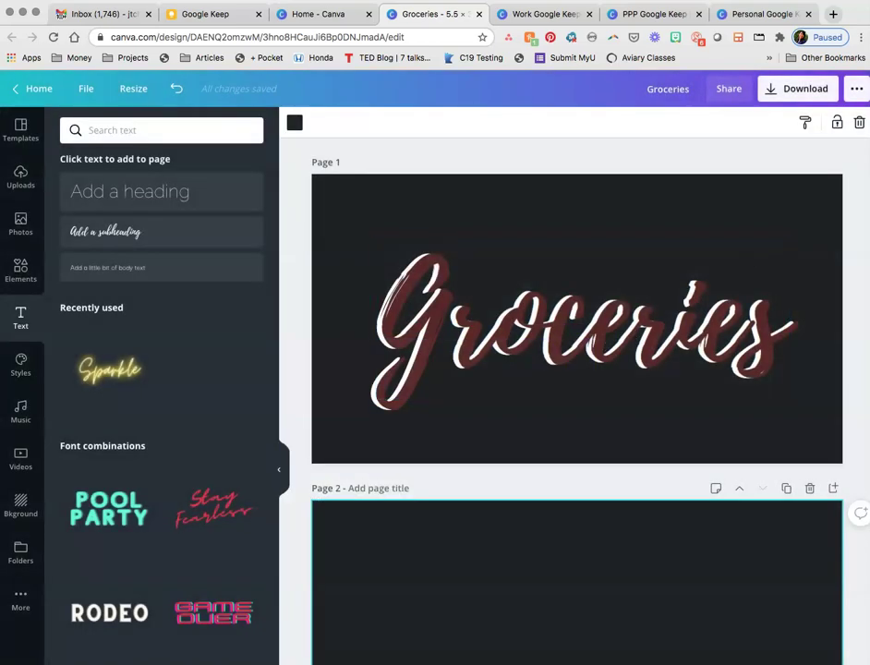
Start a new Keep note and insert Groceries.png from Downloads as its image.
left_click(220, 15)
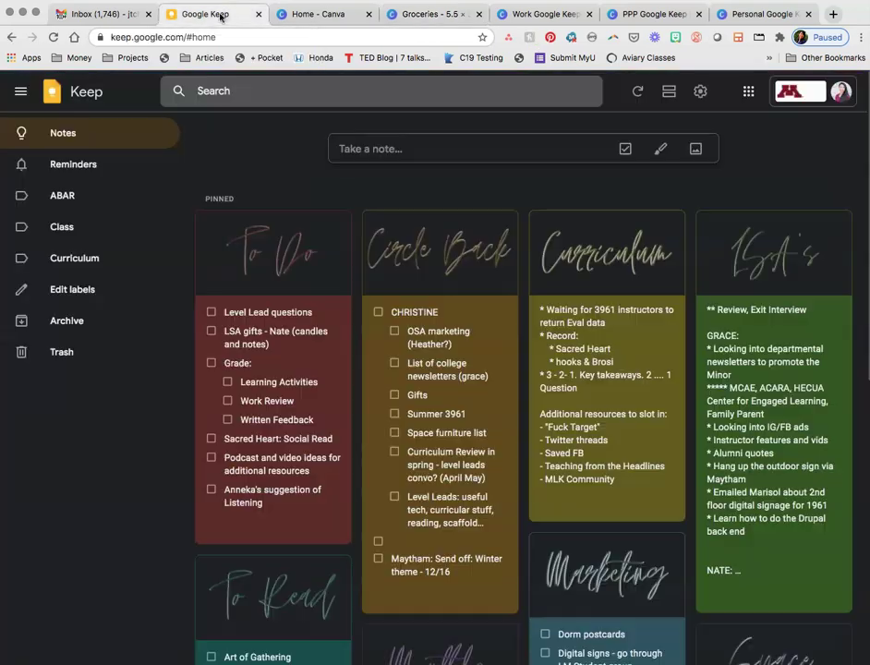
left_click(403, 149)
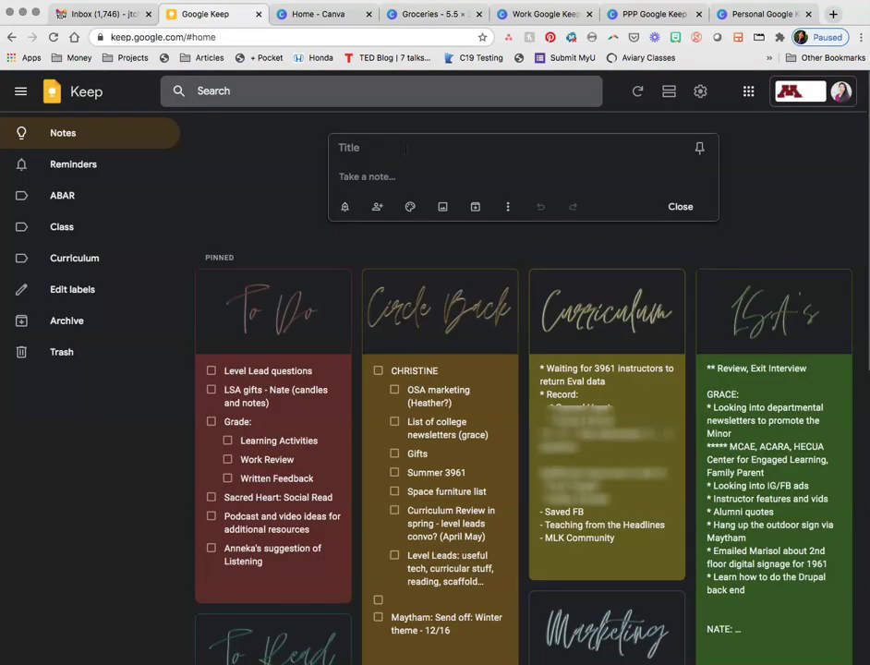
left_click(443, 206)
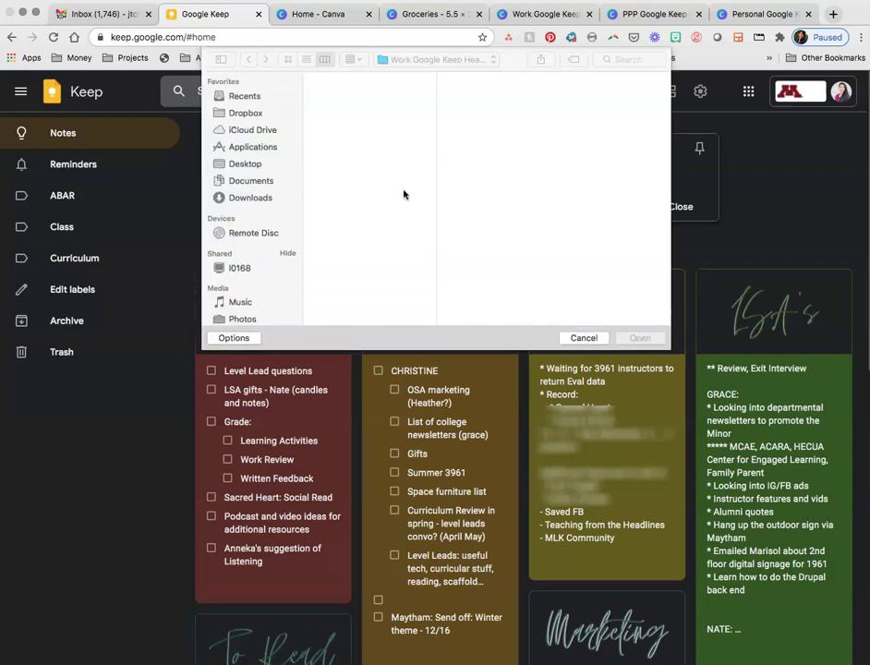
left_click(239, 196)
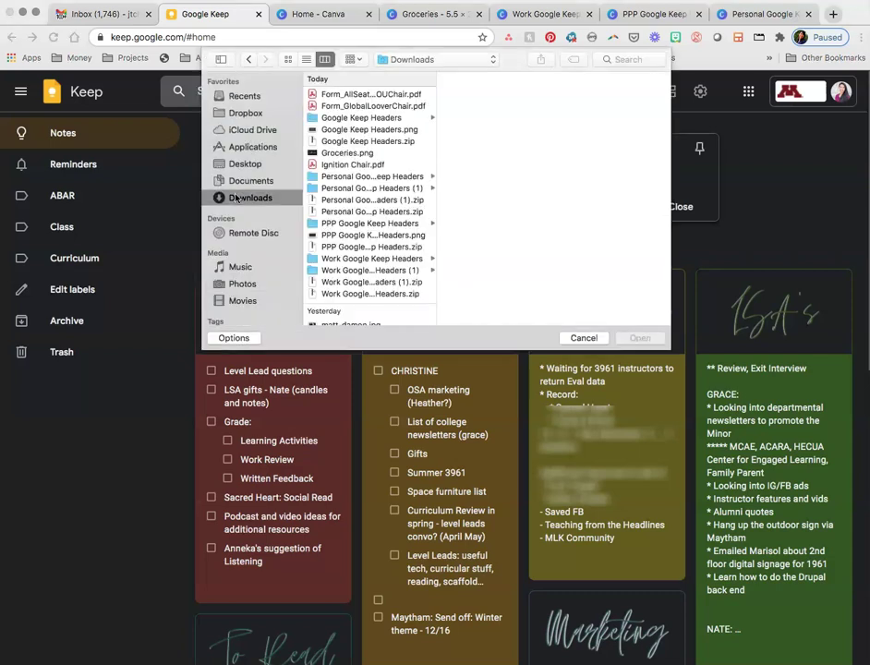
left_click(364, 154)
double_click(364, 156)
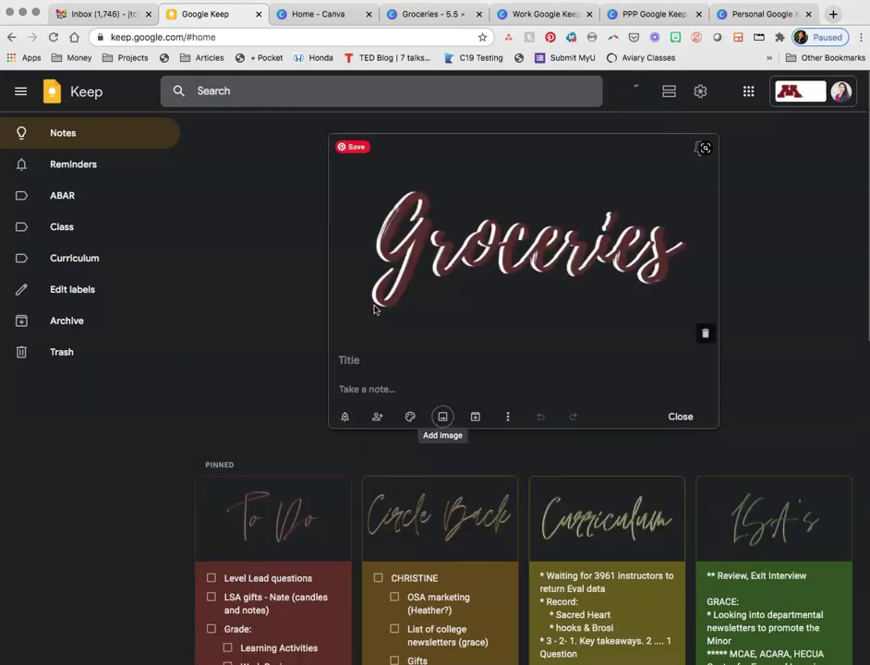
Try a red colour on the note, then reset it to Default.
mouse_move(412, 423)
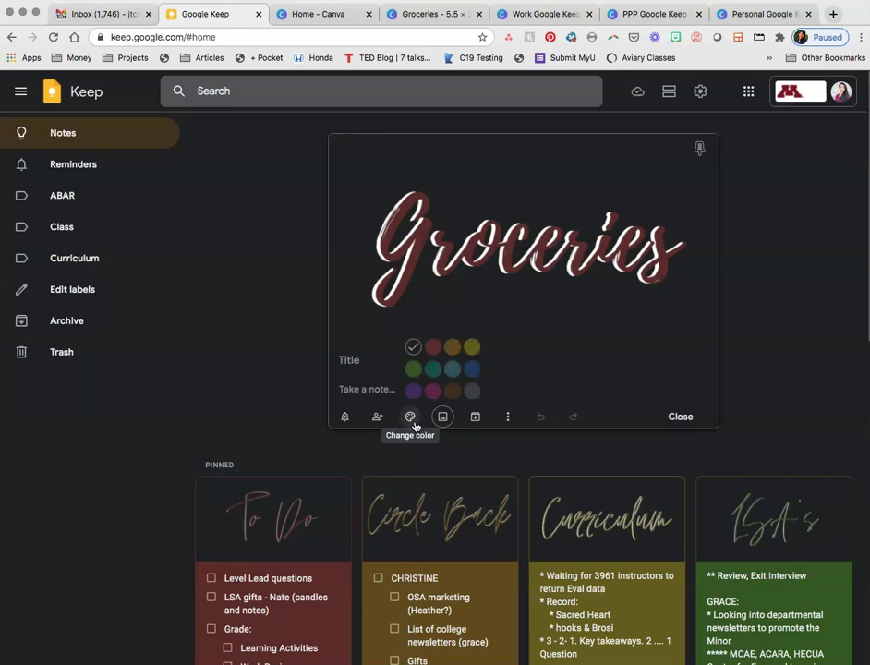
left_click(432, 346)
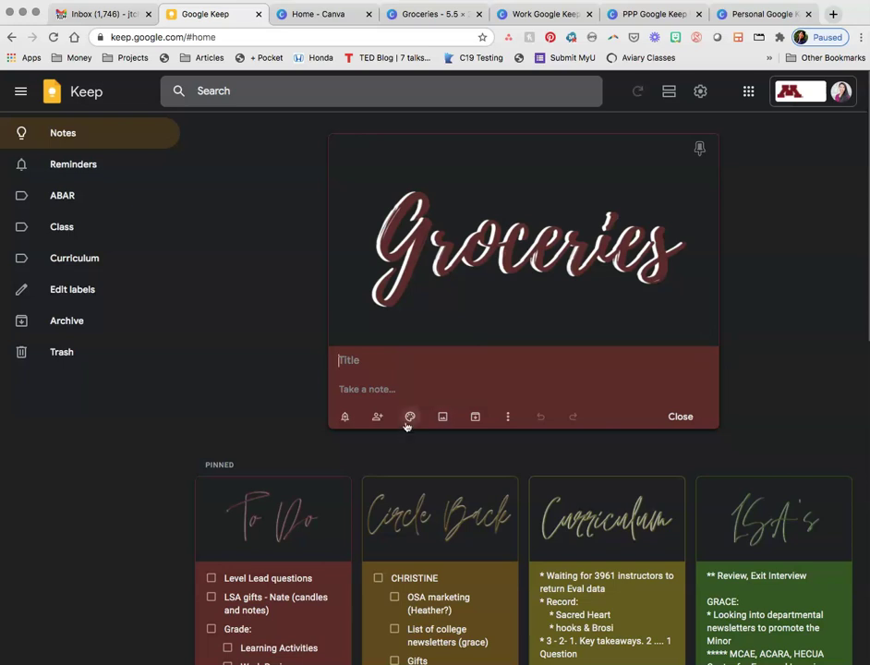
mouse_move(410, 416)
left_click(413, 347)
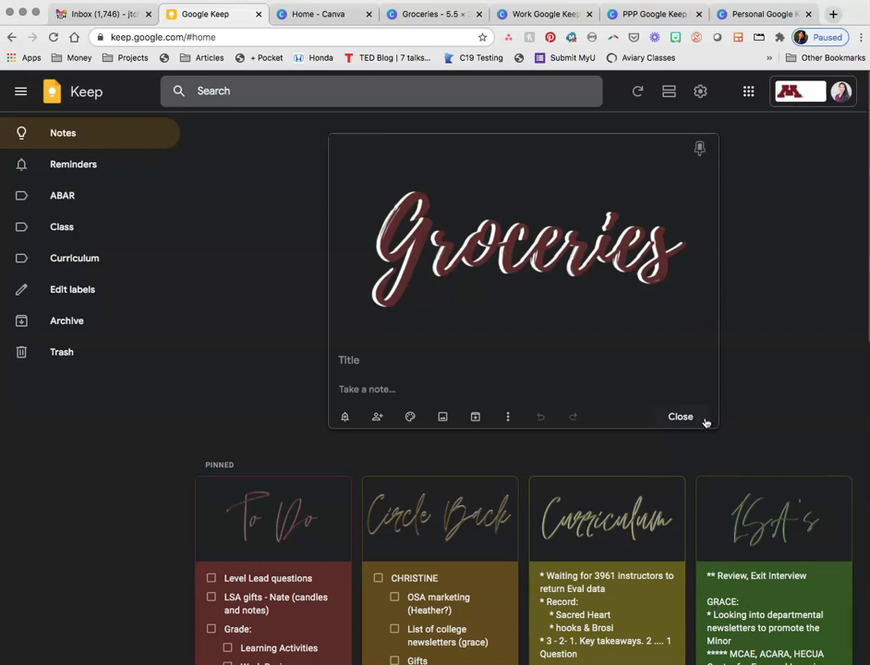
Pin the Groceries note, then unpin it again.
left_click(700, 151)
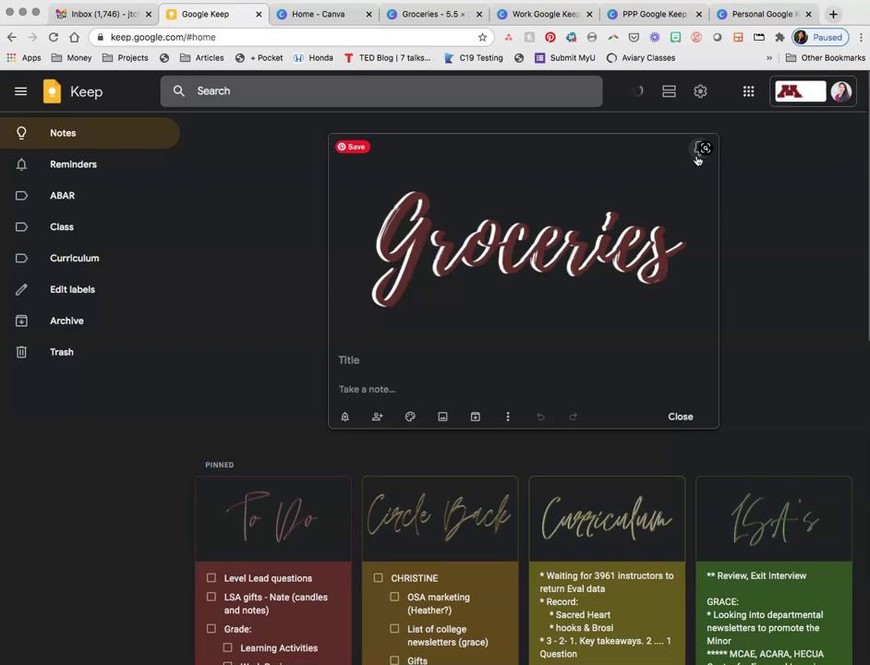
left_click(681, 436)
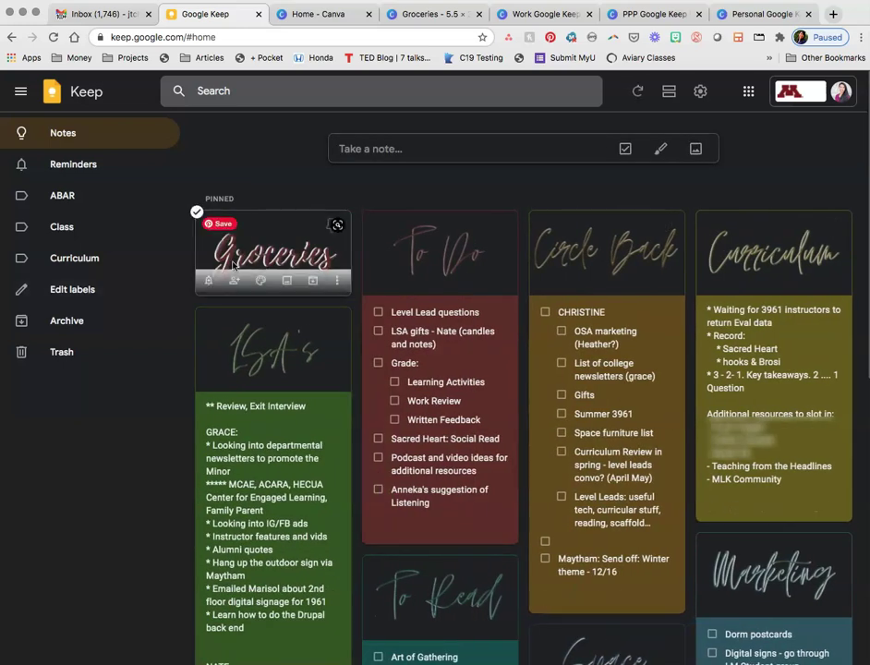
left_click(337, 224)
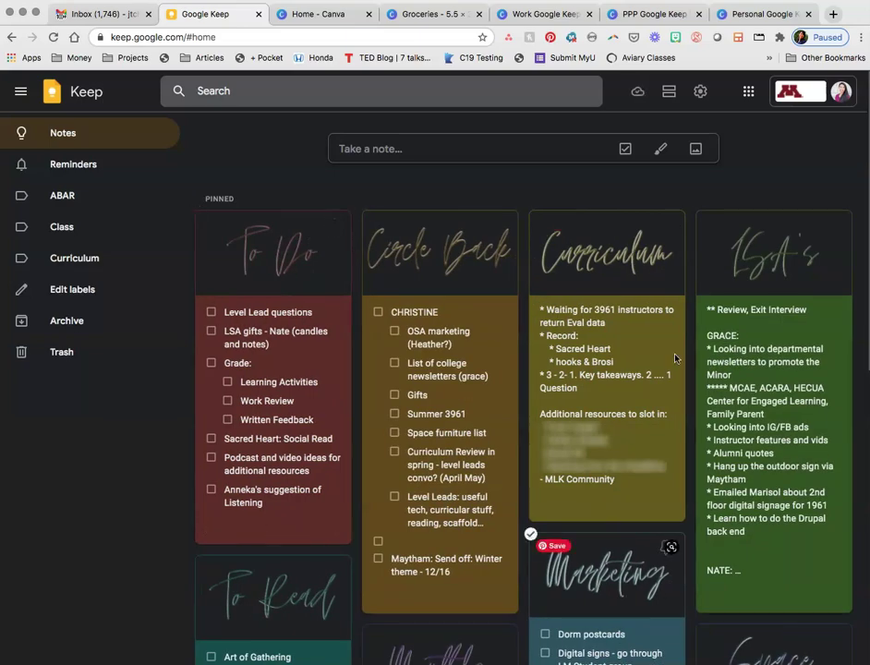
Scroll the board to confirm the Groceries note sits under Others.
scroll(570, 524, "down", 4)
scroll(570, 524, "down", 3)
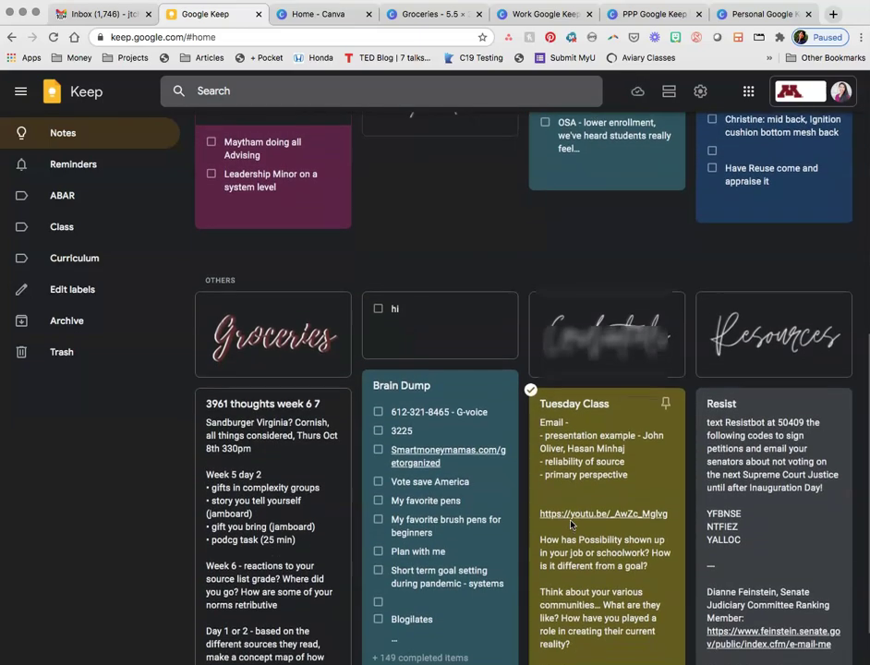
scroll(570, 525, "up", 7)
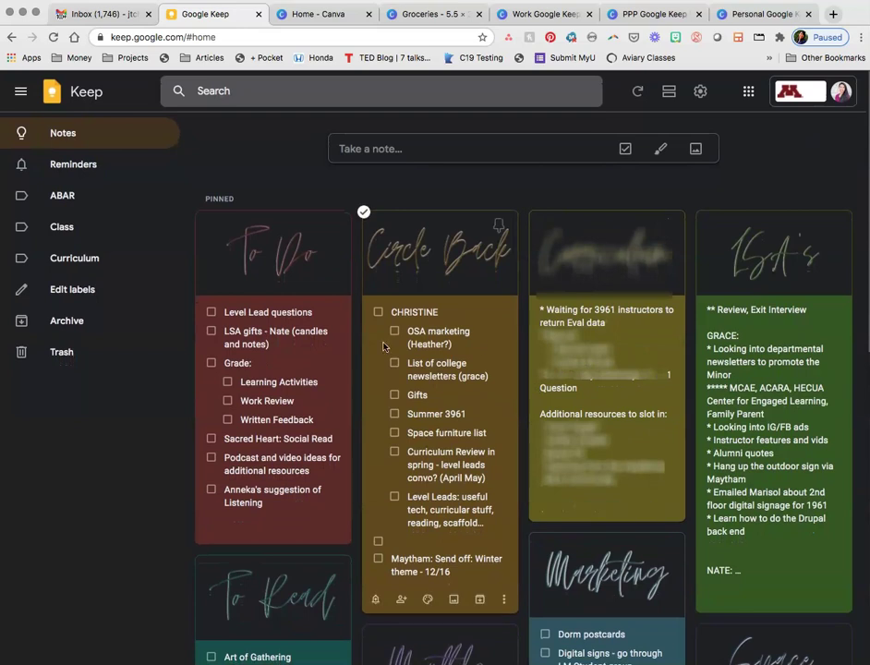
scroll(641, 394, "down", 1)
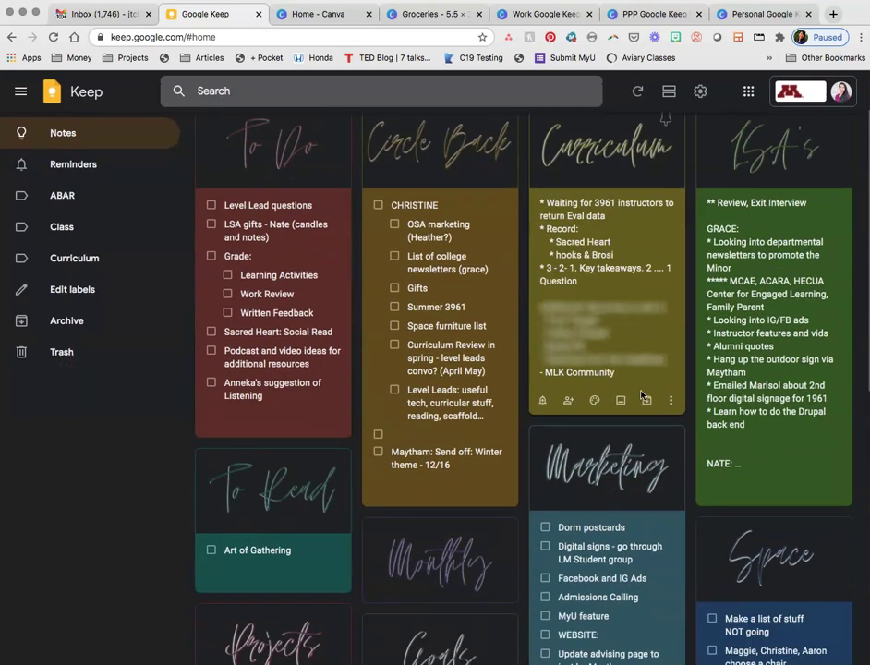
scroll(641, 394, "down", 5)
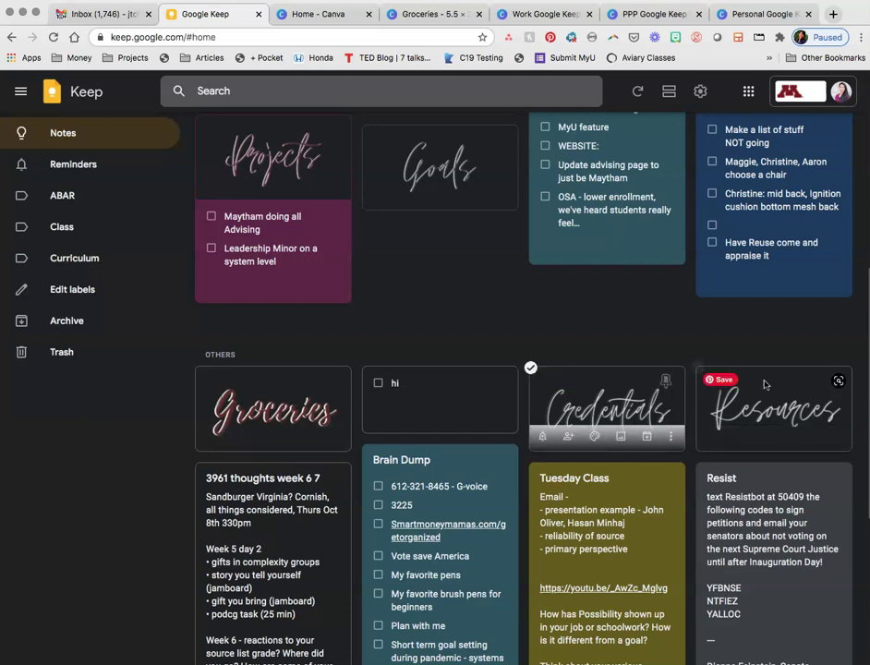
scroll(592, 425, "up", 2)
scroll(617, 451, "up", 1)
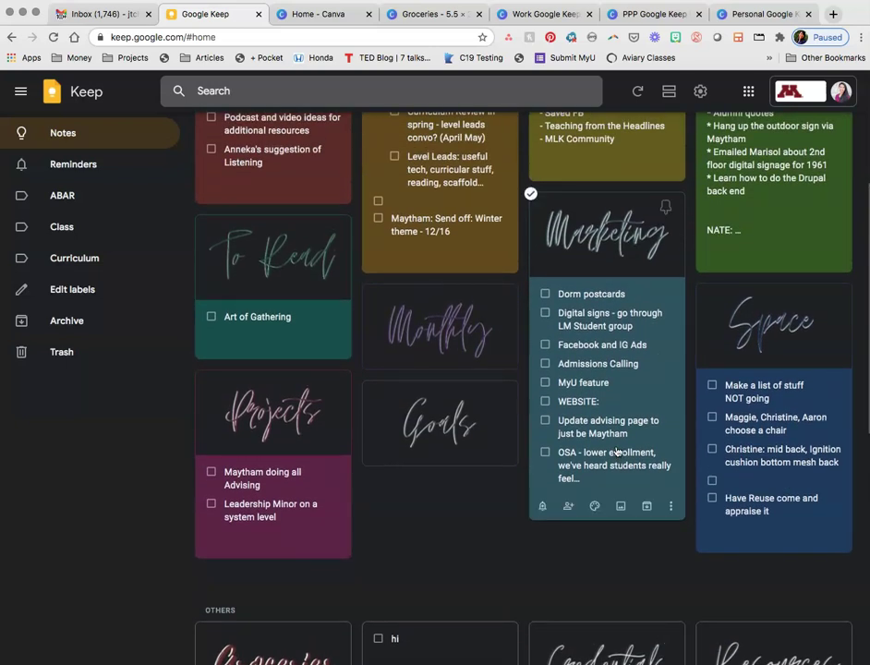
scroll(528, 515, "up", 3)
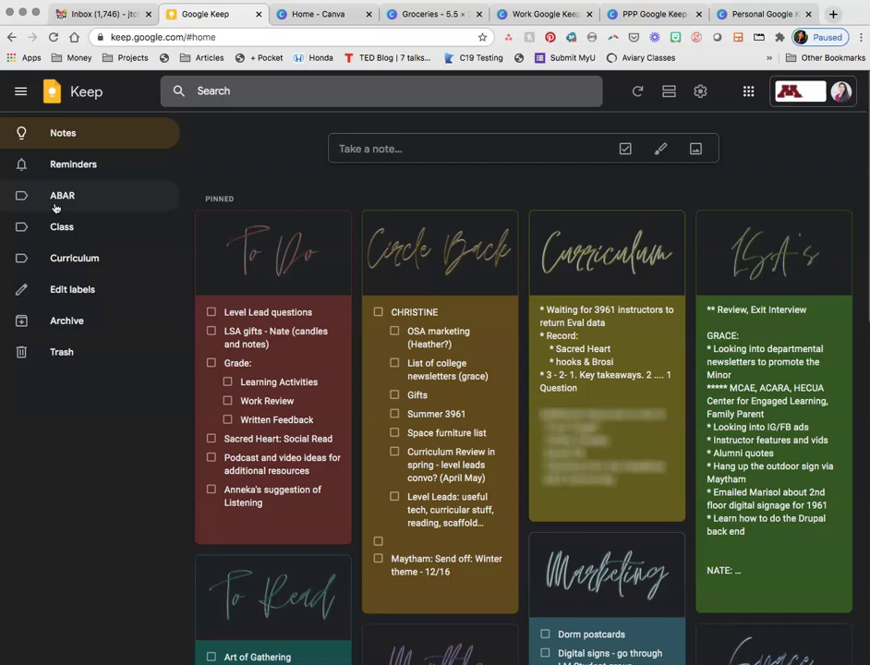
Open a new blank note and close its Add label list without applying a label.
key("c")
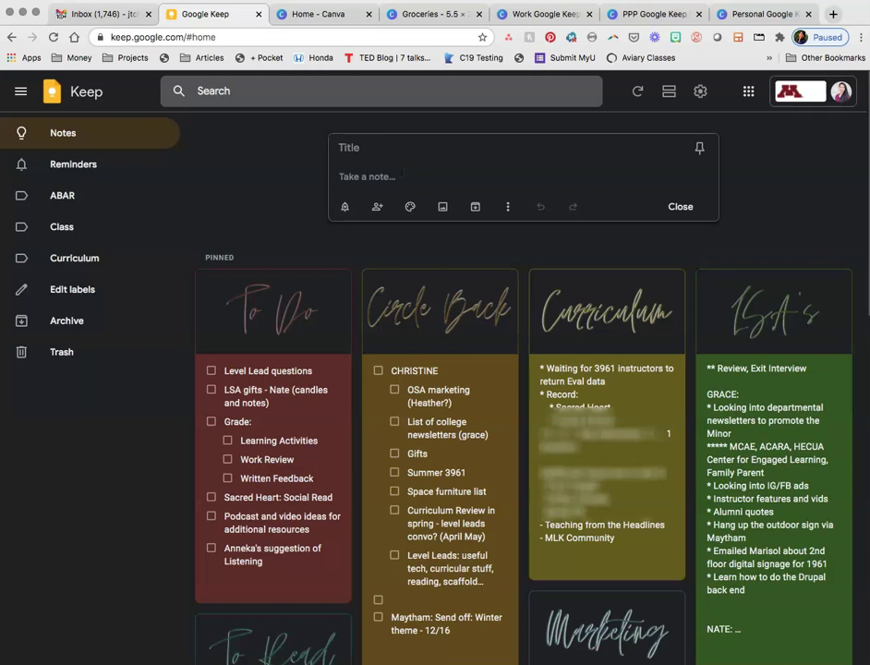
left_click(507, 206)
left_click(537, 230)
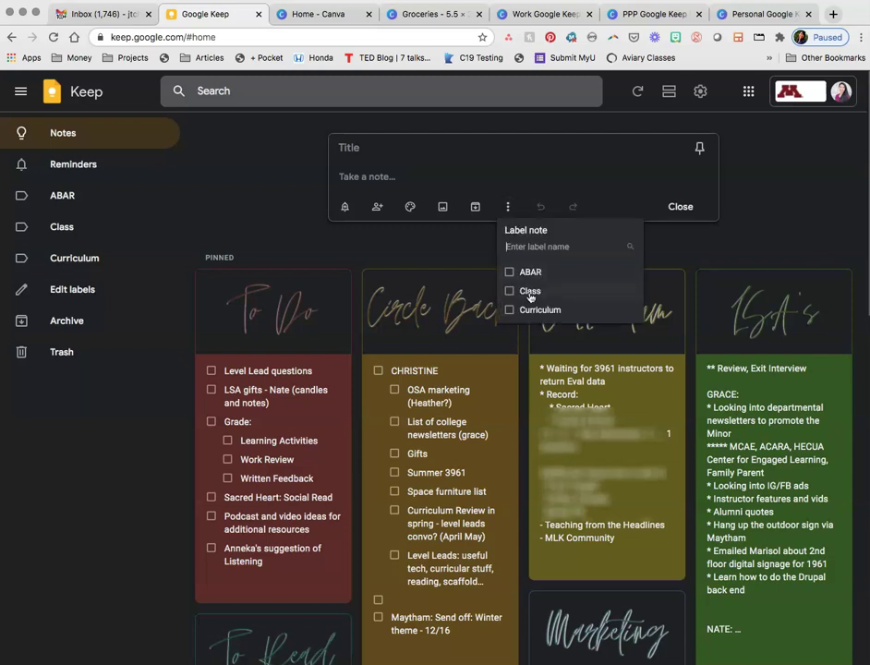
left_click(447, 176)
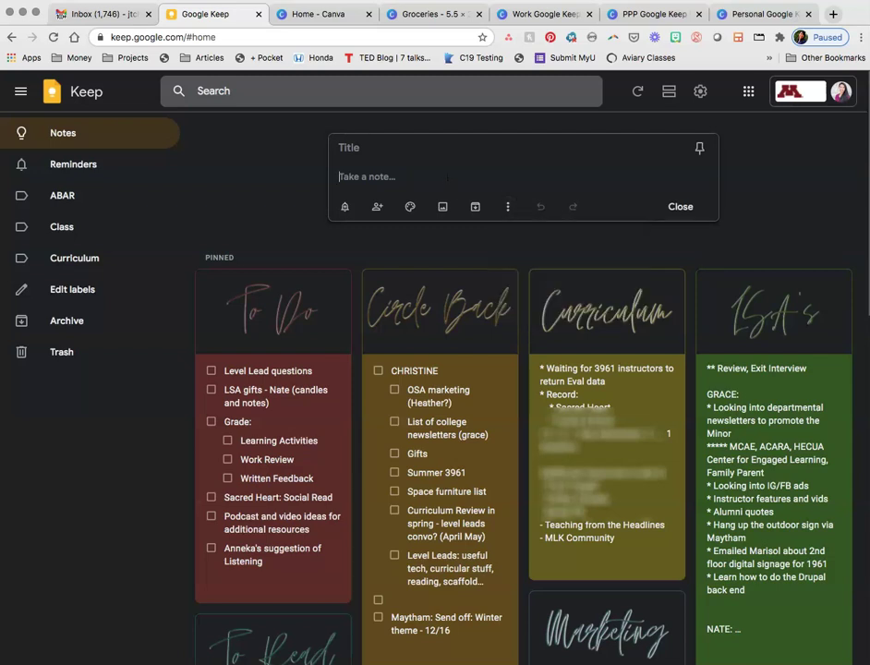
left_click(550, 16)
scroll(616, 410, "down", 3)
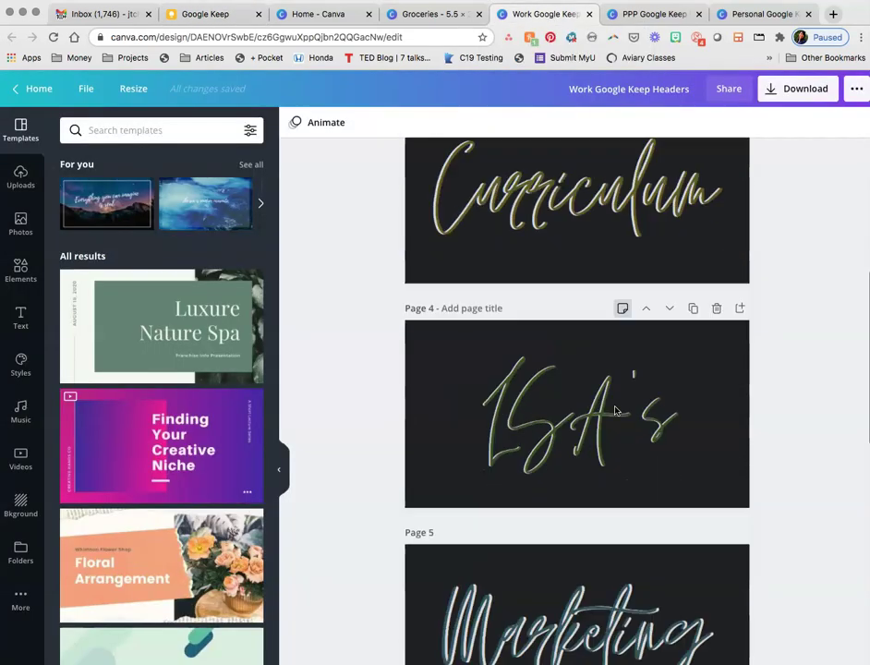
scroll(616, 410, "down", 10)
scroll(617, 410, "down", 8)
scroll(617, 410, "up", 20)
left_click(620, 15)
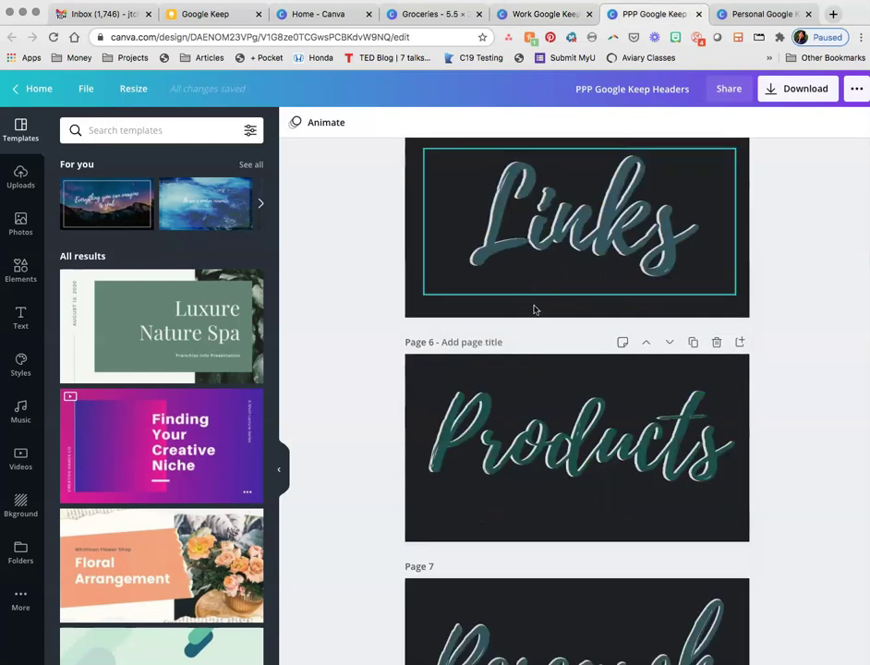
scroll(534, 308, "down", 6)
scroll(534, 309, "down", 6)
scroll(534, 309, "up", 20)
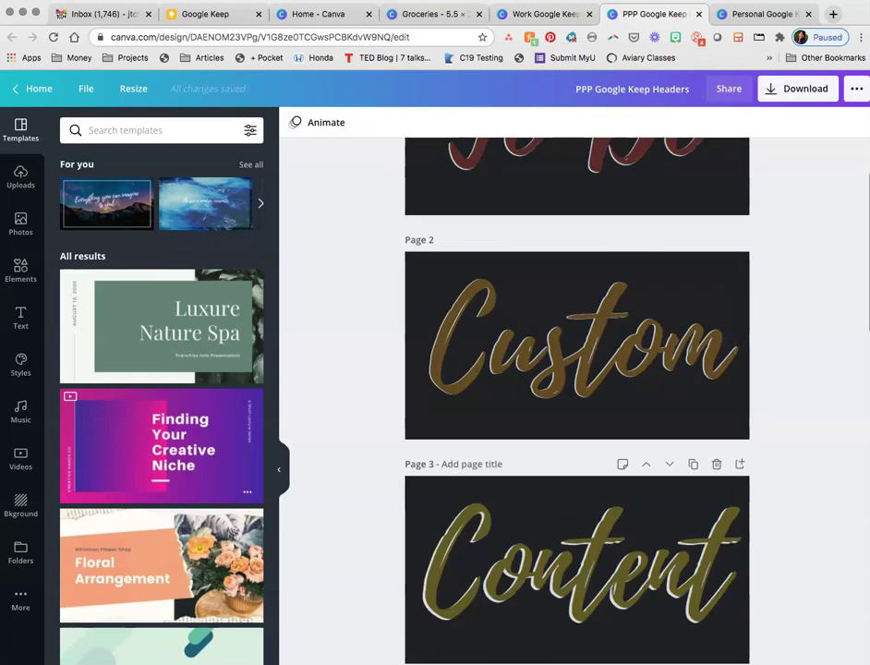
left_click(750, 15)
scroll(710, 546, "down", 5)
scroll(709, 546, "up", 20)
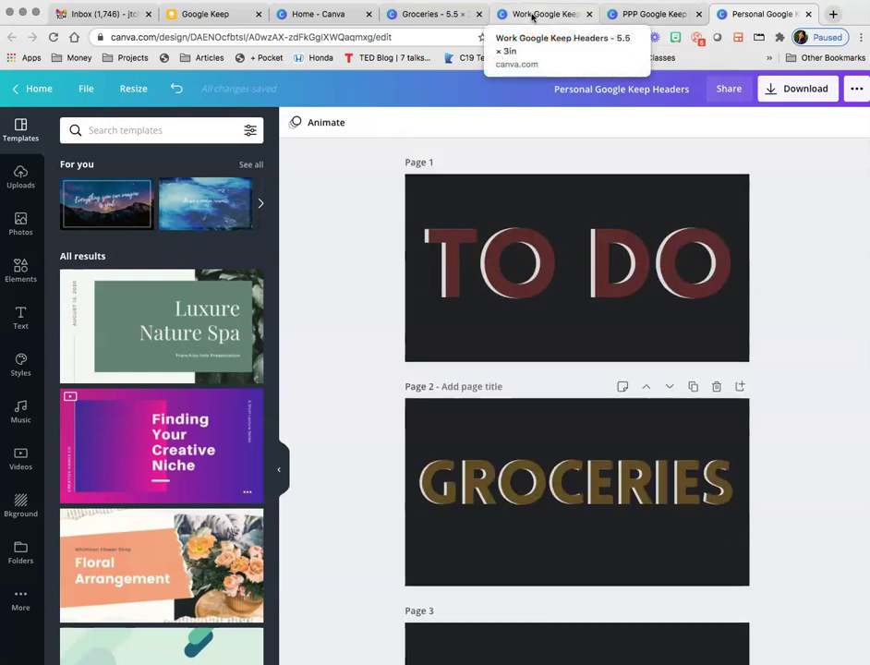
scroll(699, 445, "down", 20)
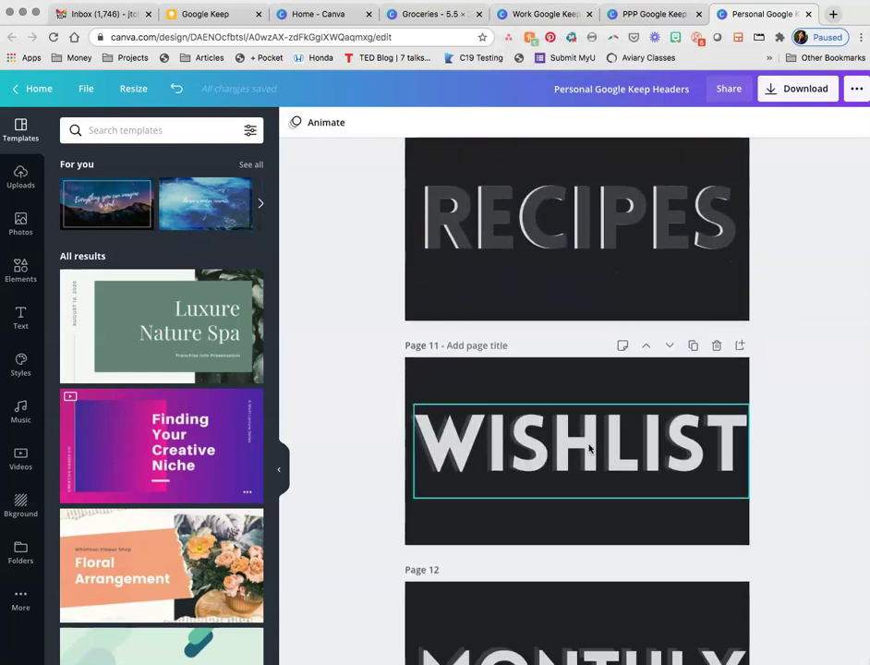
scroll(588, 448, "up", 20)
left_click(554, 14)
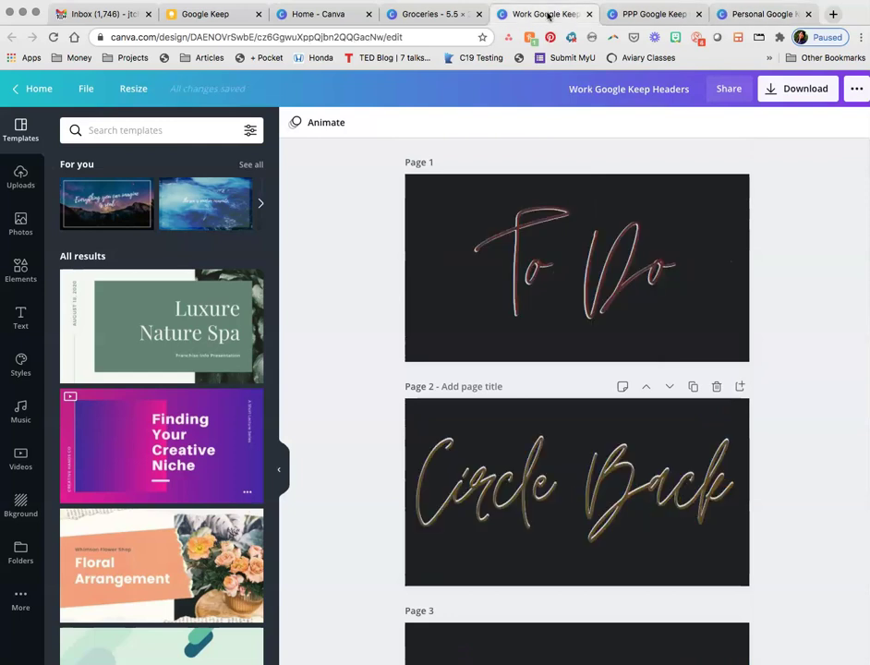
left_click(202, 15)
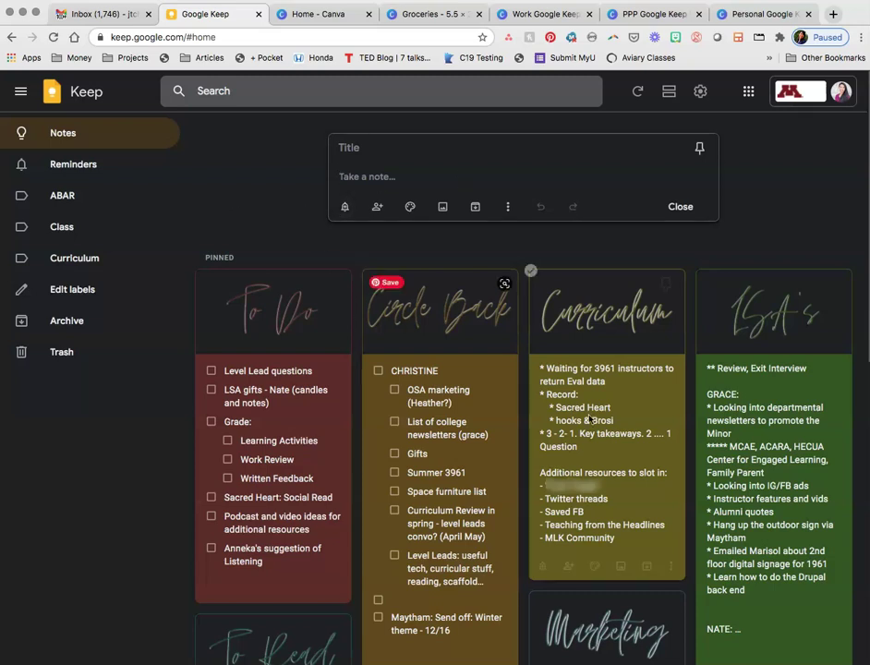
Dismiss the empty draft note so only the pinned notes board remains.
left_click(834, 227)
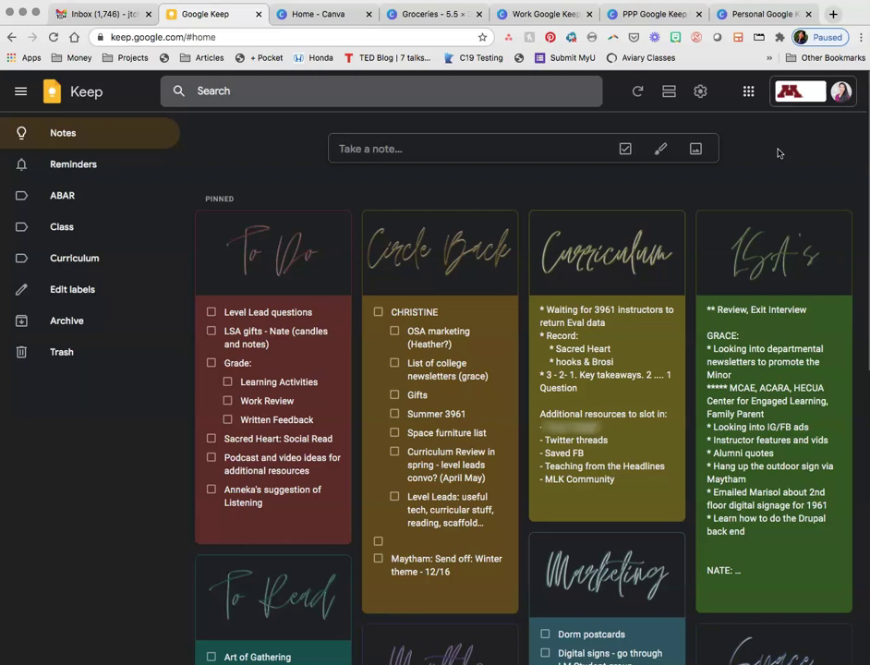
scroll(615, 408, "down", 3)
scroll(615, 408, "up", 3)
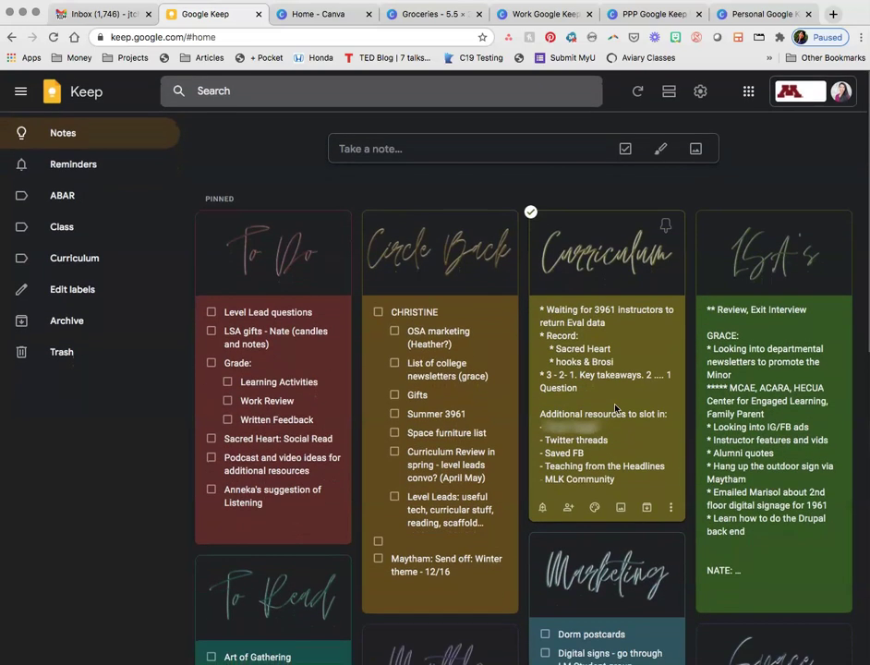